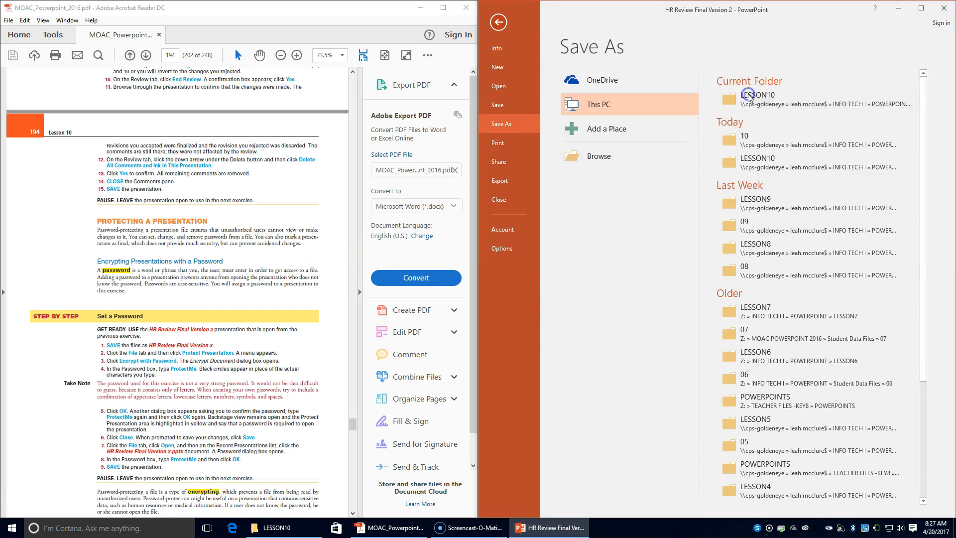
- Save the copy in LESSON10 as HR Review Final Version 3 and show its Info page
click(853, 199)
key(BackSpace)
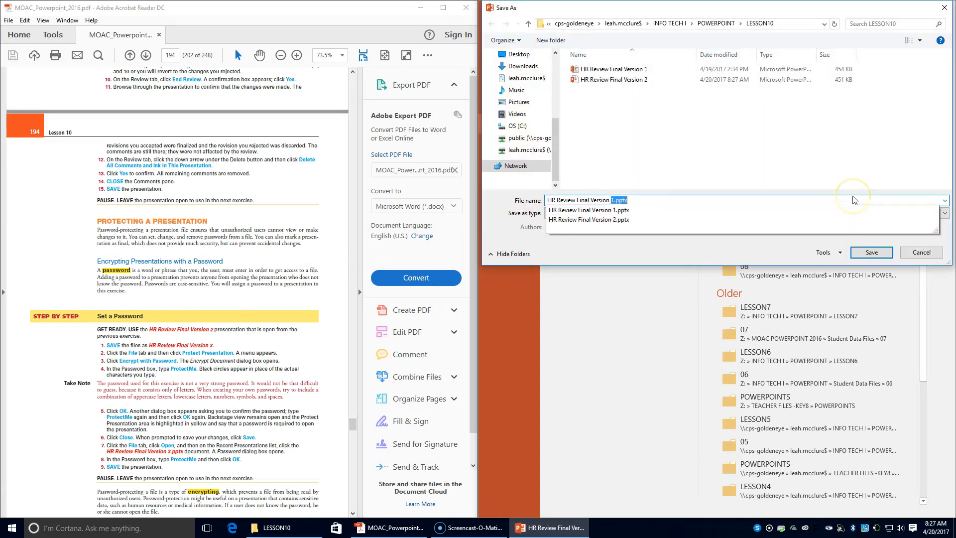
text(3)
key(Return)
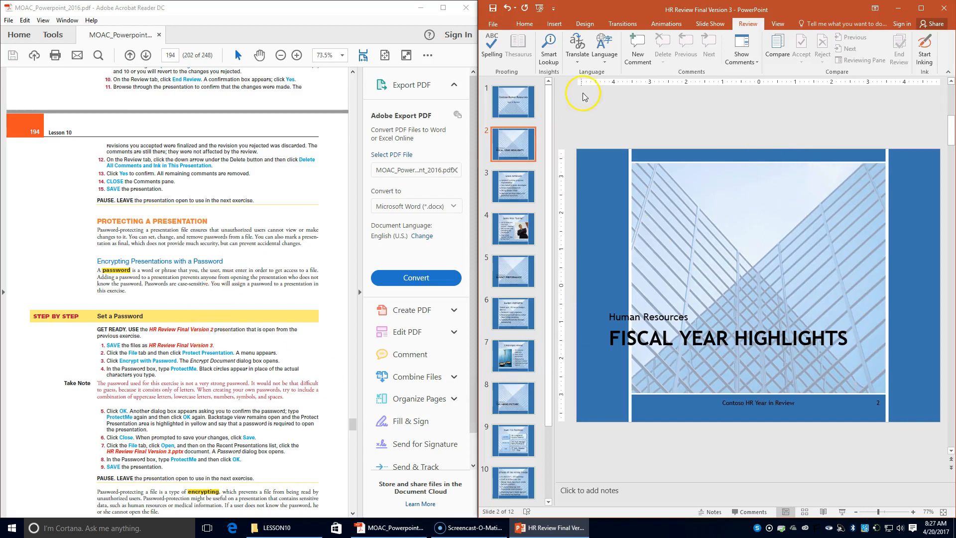
click(493, 24)
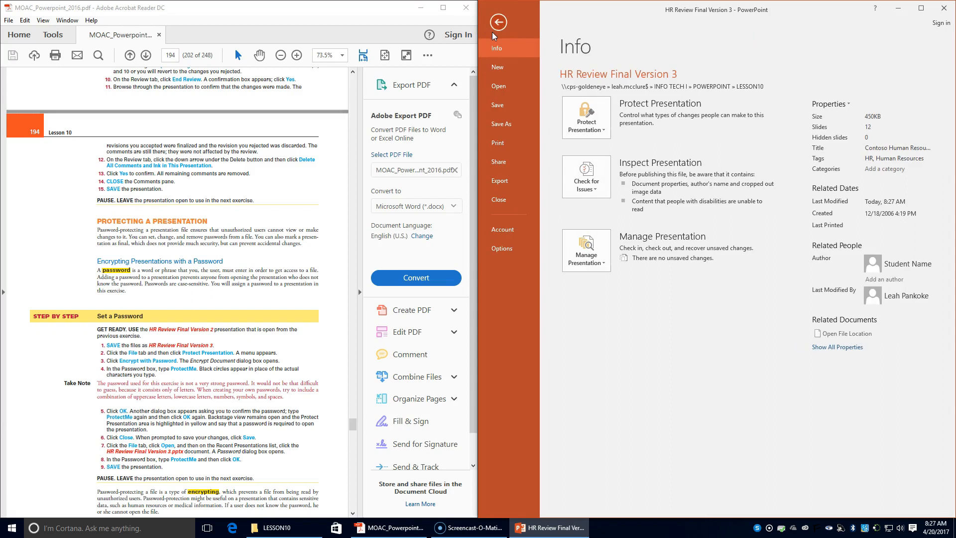
- Encrypt the file with a password via Protect Presentation, entering and confirming the password
click(591, 132)
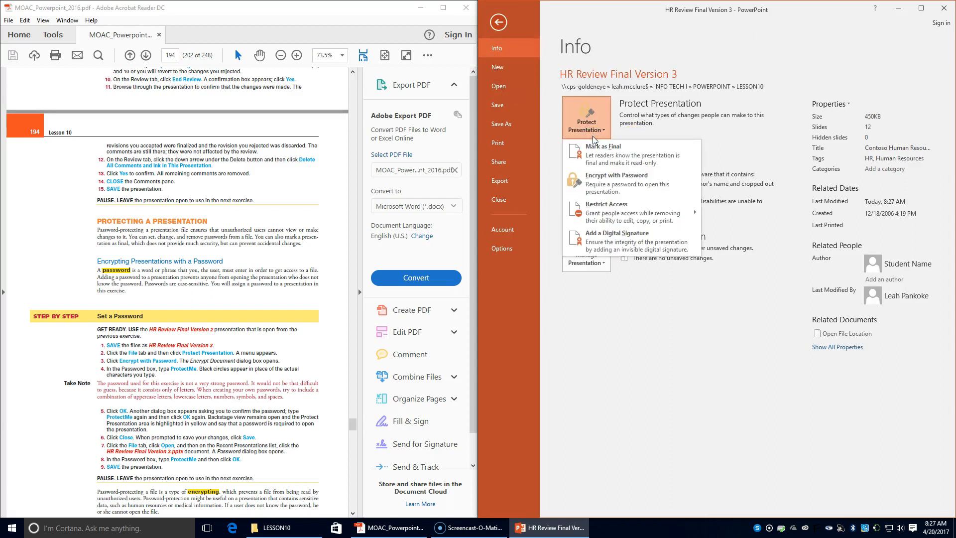
click(604, 180)
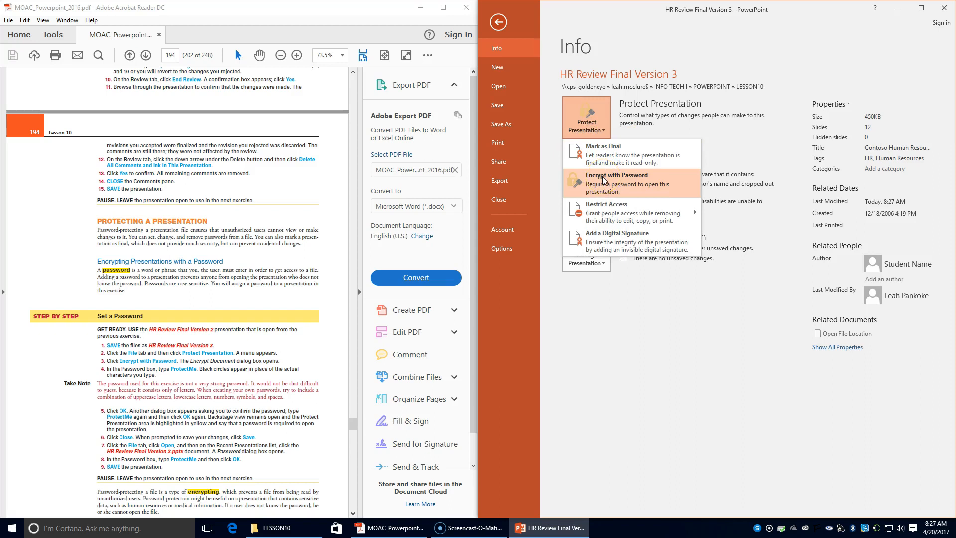
click(604, 179)
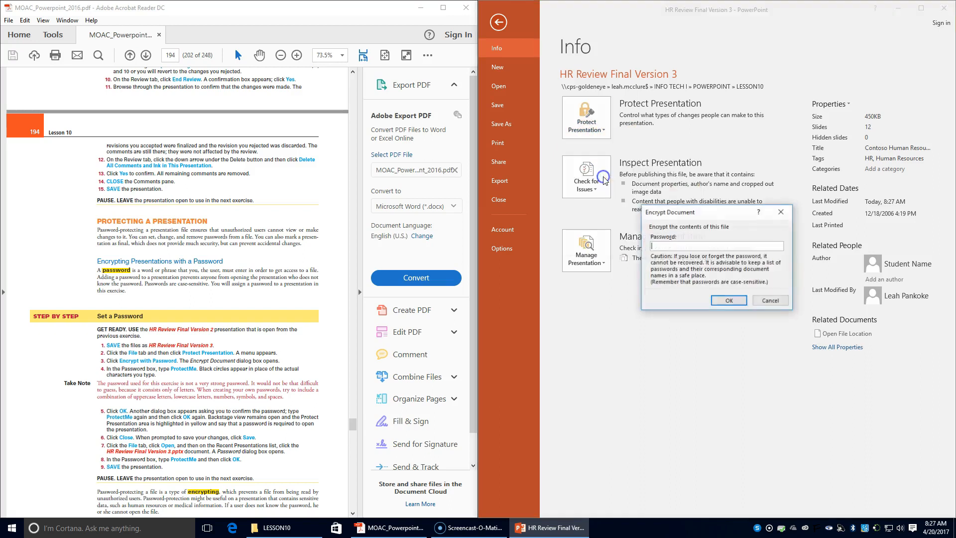
text(Pro)
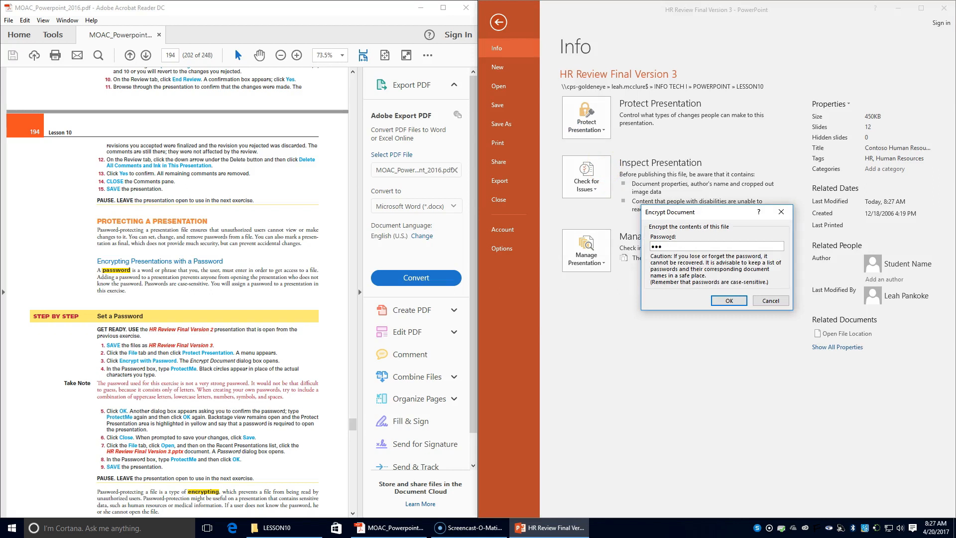
key(BackSpace)
text(otect)
scroll(275, 284, down, 1)
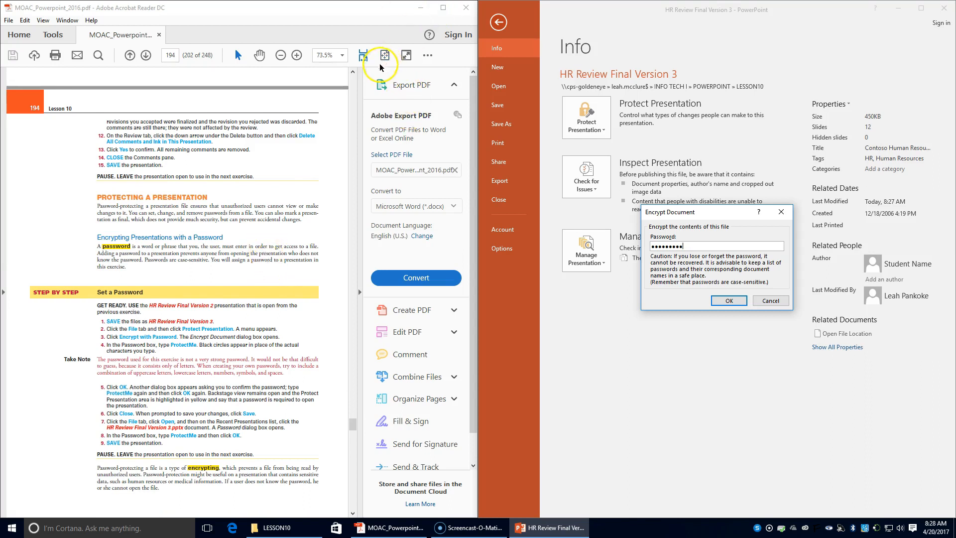
click(725, 301)
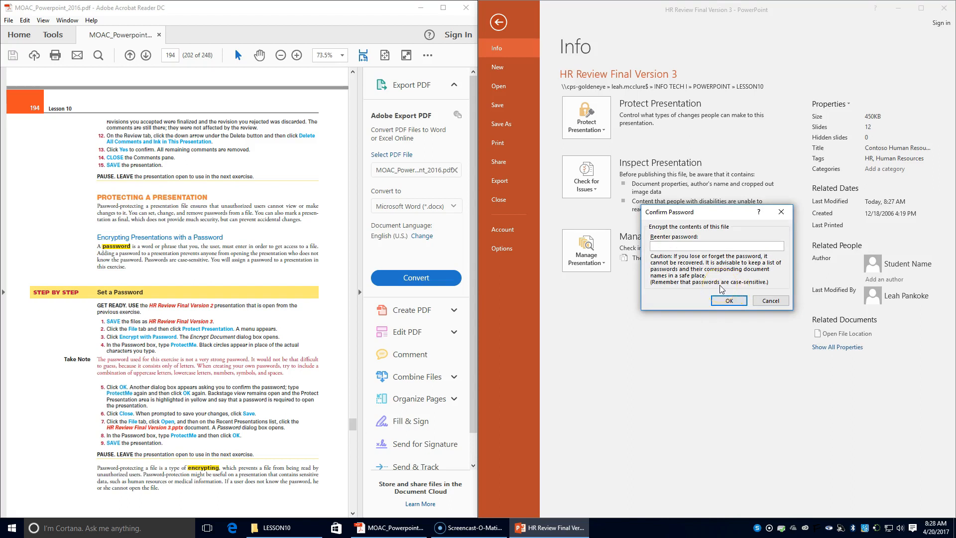
text(ProtectMe)
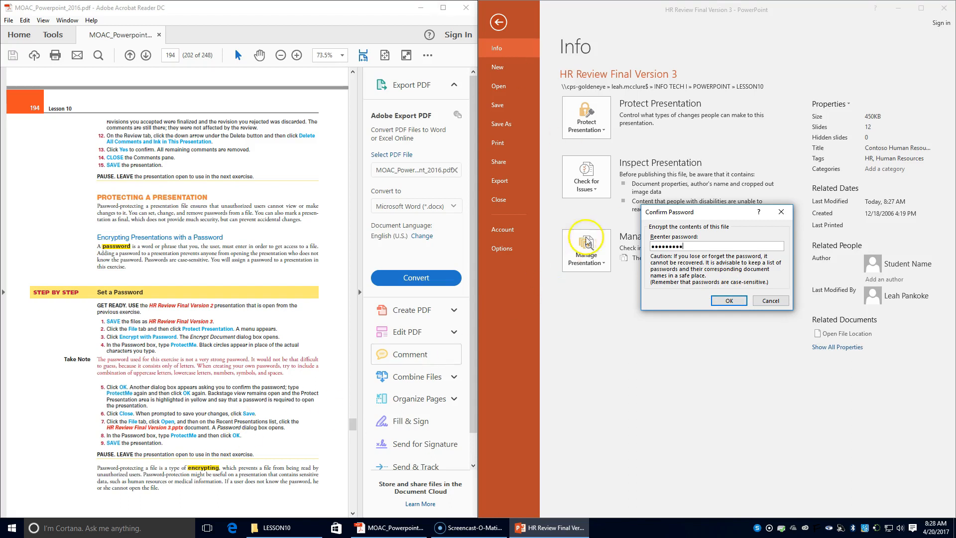
click(723, 302)
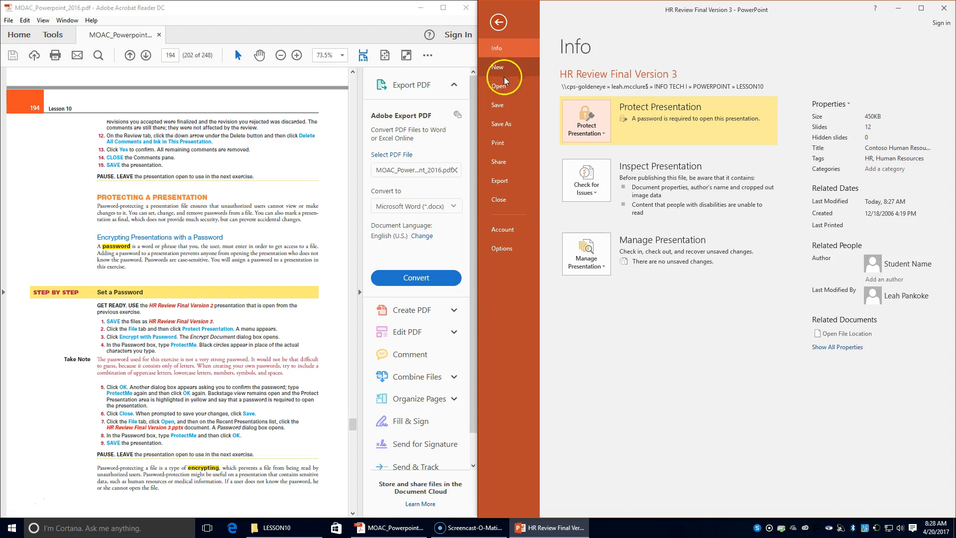
- Save and close the encrypted file, then reopen HR Review Final Version 3 by entering its password
click(499, 210)
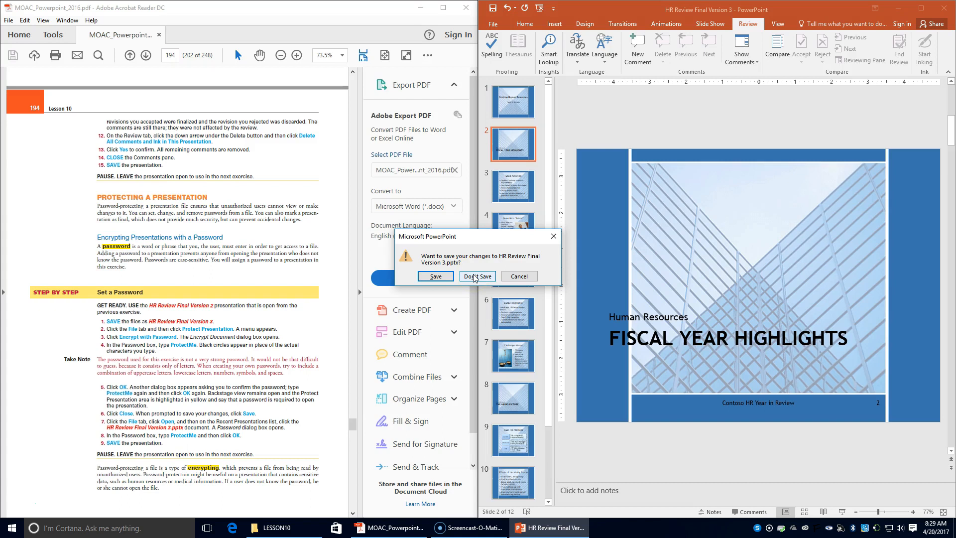
click(437, 277)
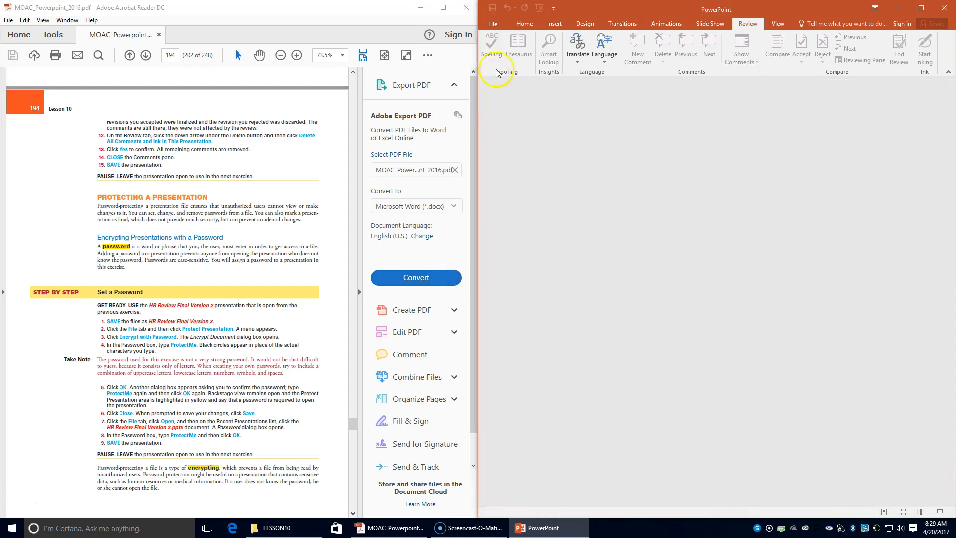
click(493, 24)
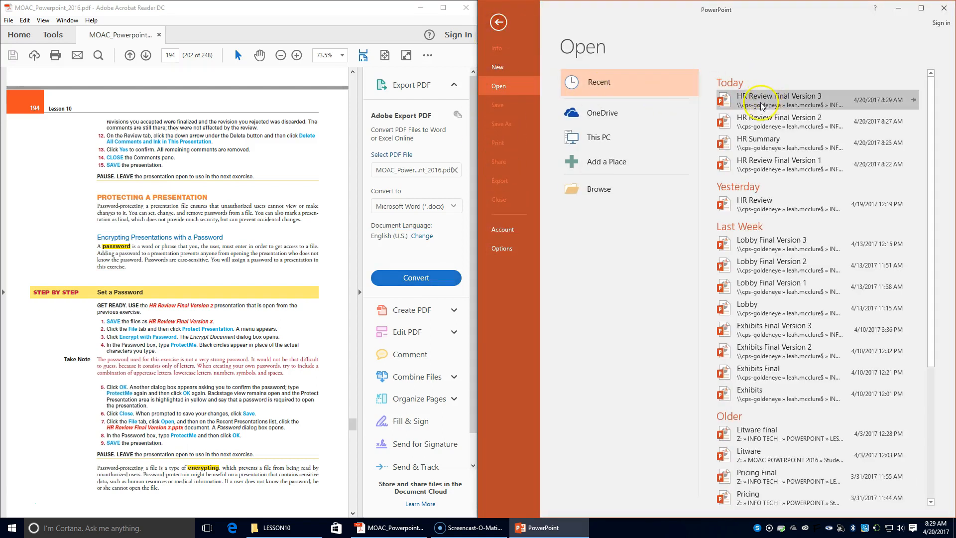
click(585, 195)
double_click(600, 88)
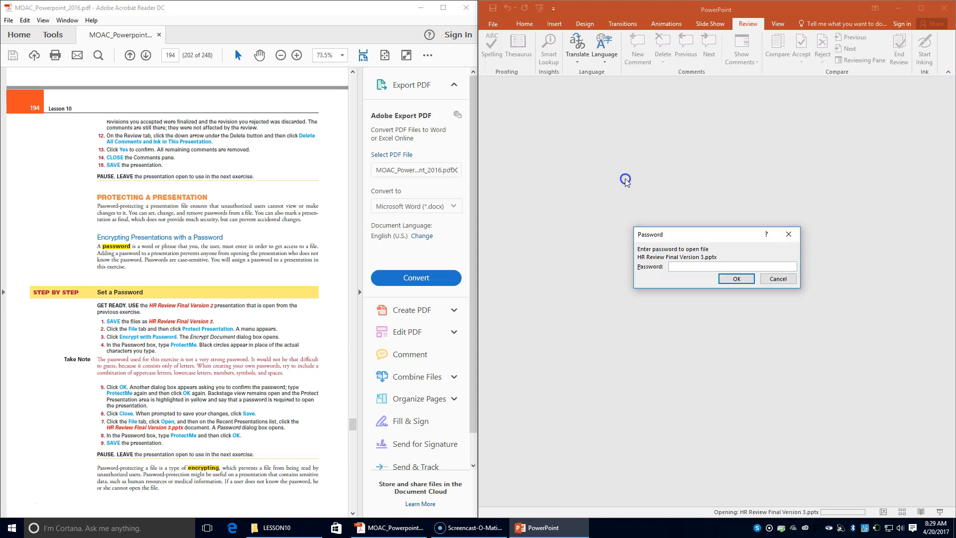
text(P)
key(Return)
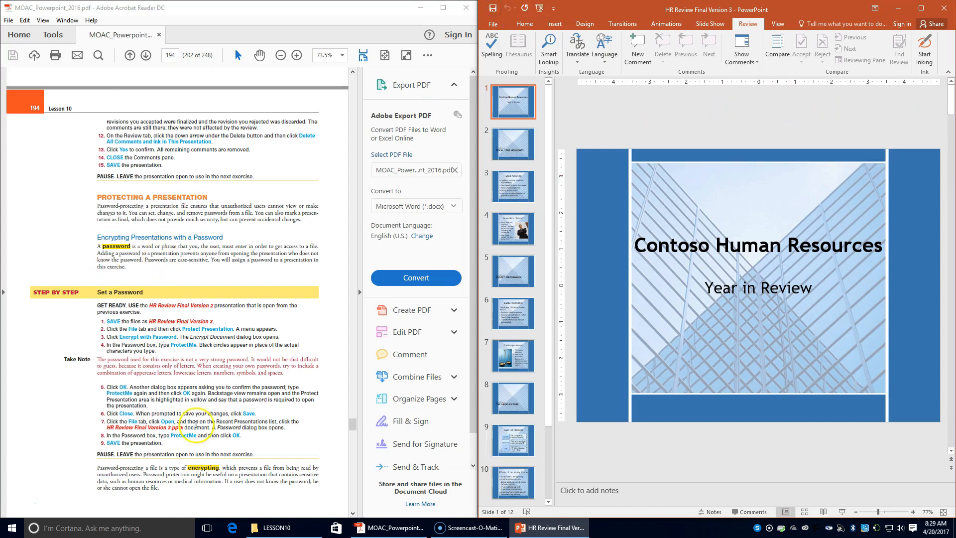
- Clear the password in Encrypt with Password so the file no longer needs one to open
scroll(214, 439, down, 4)
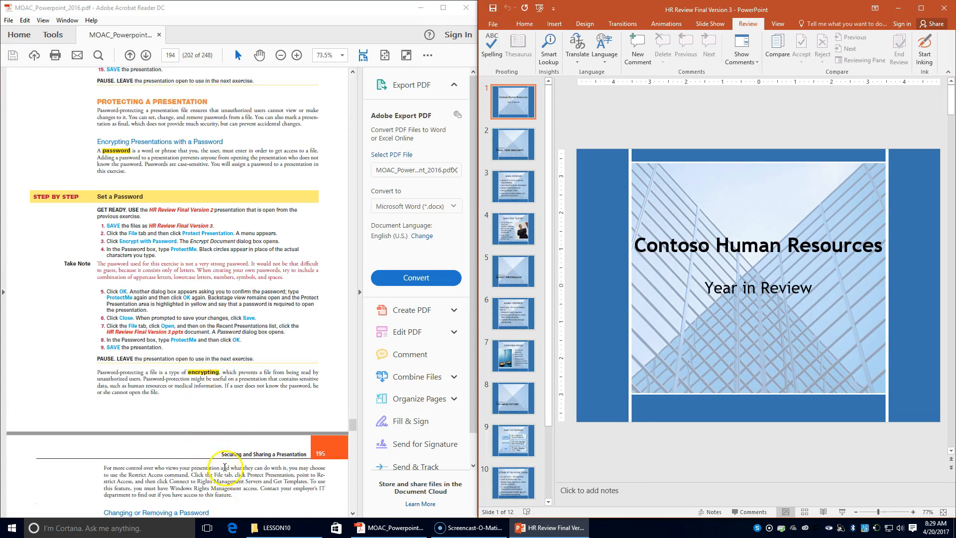
scroll(224, 473, down, 8)
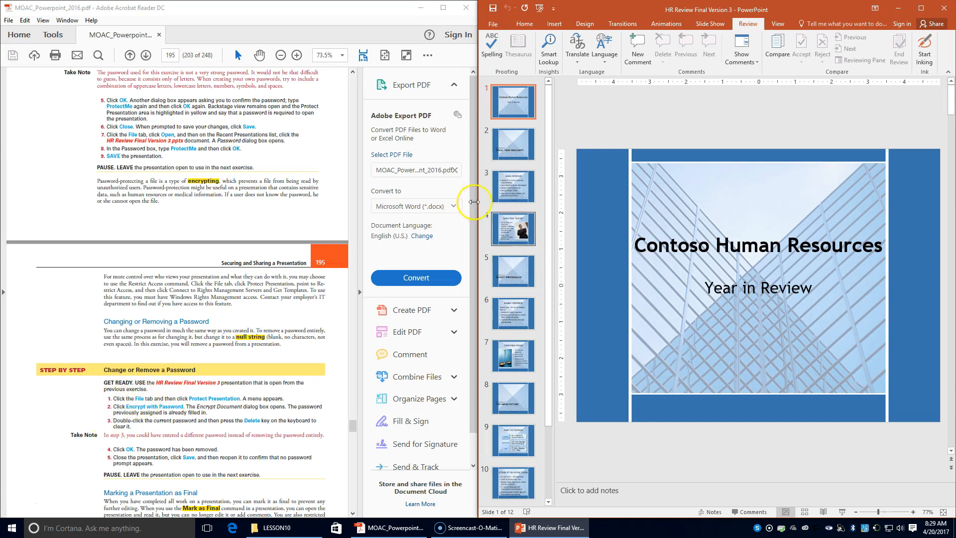
click(494, 22)
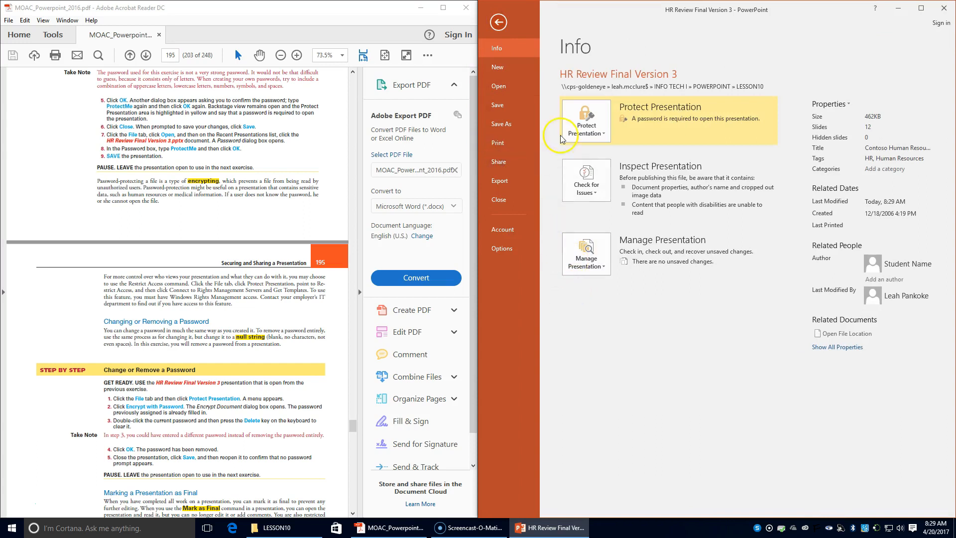
click(585, 132)
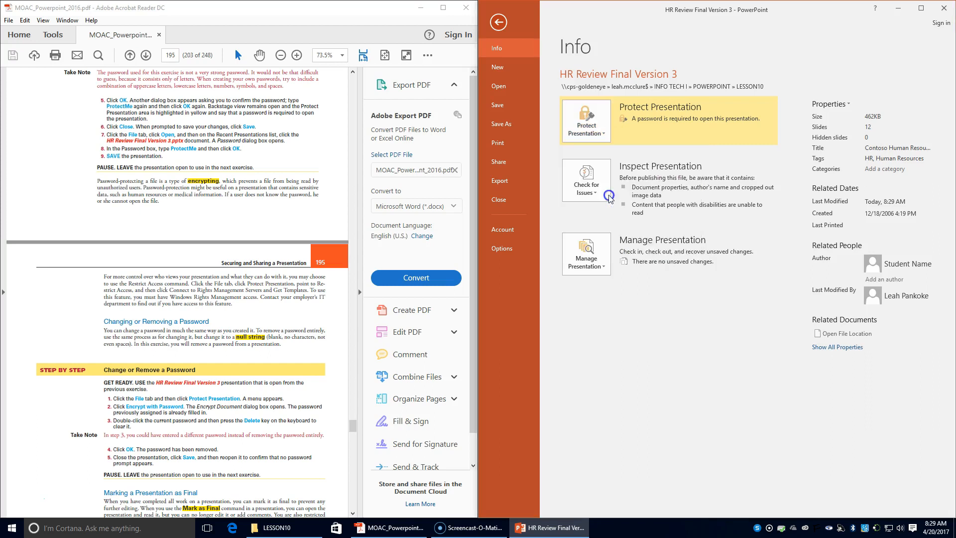
click(611, 197)
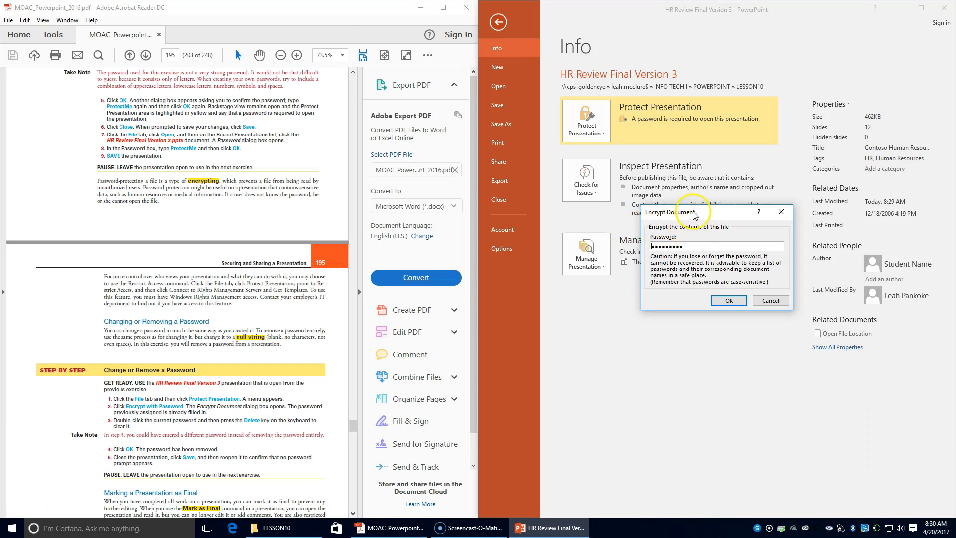
double_click(667, 246)
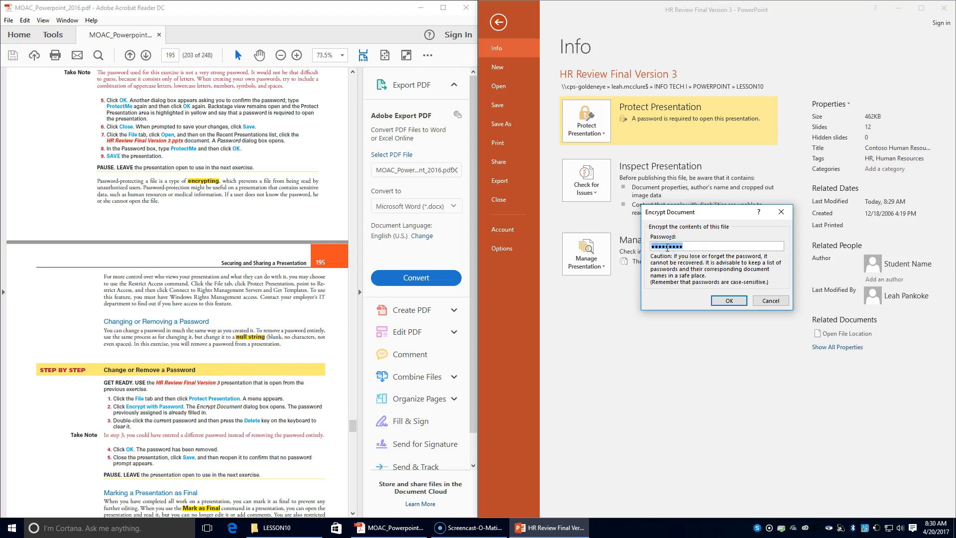
key(Delete)
click(736, 300)
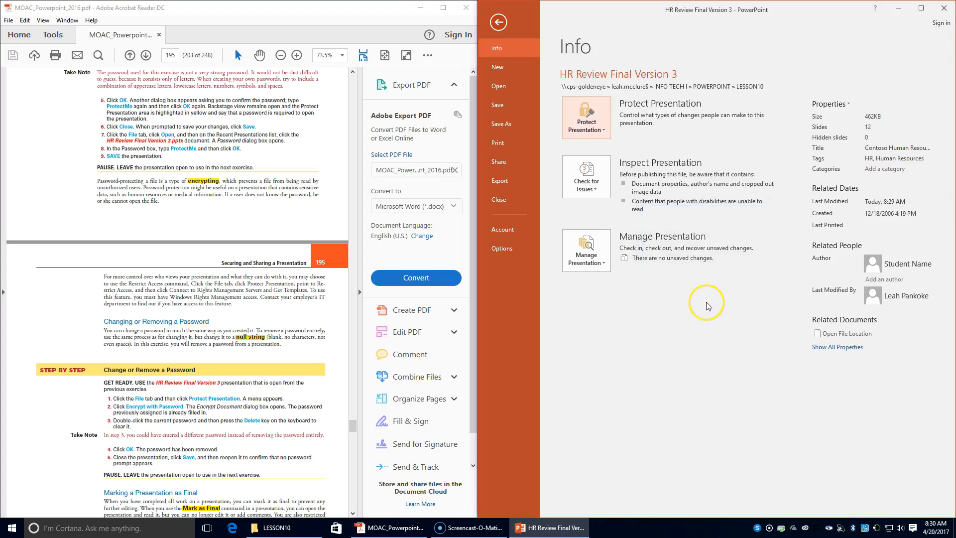
- Save the presentation now that its password is removed
click(497, 106)
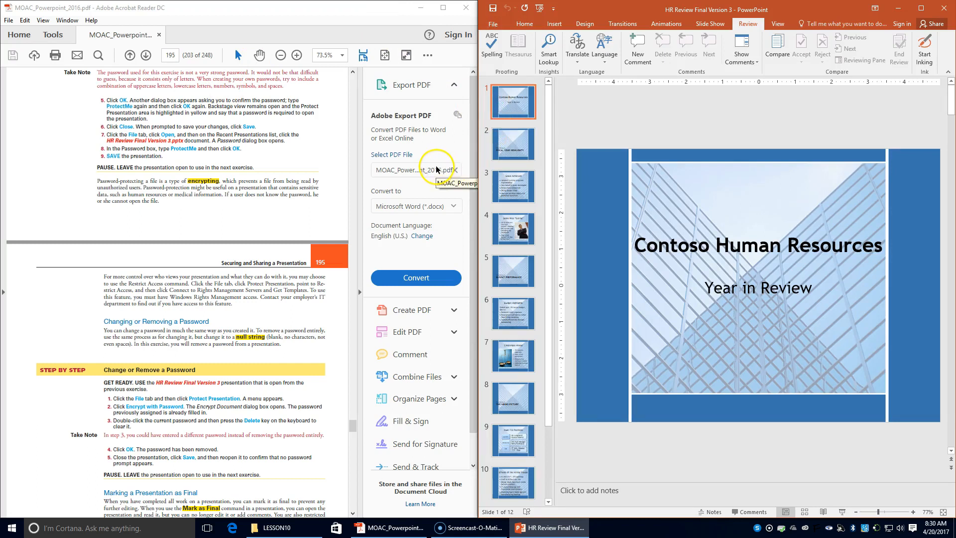
scroll(225, 317, down, 5)
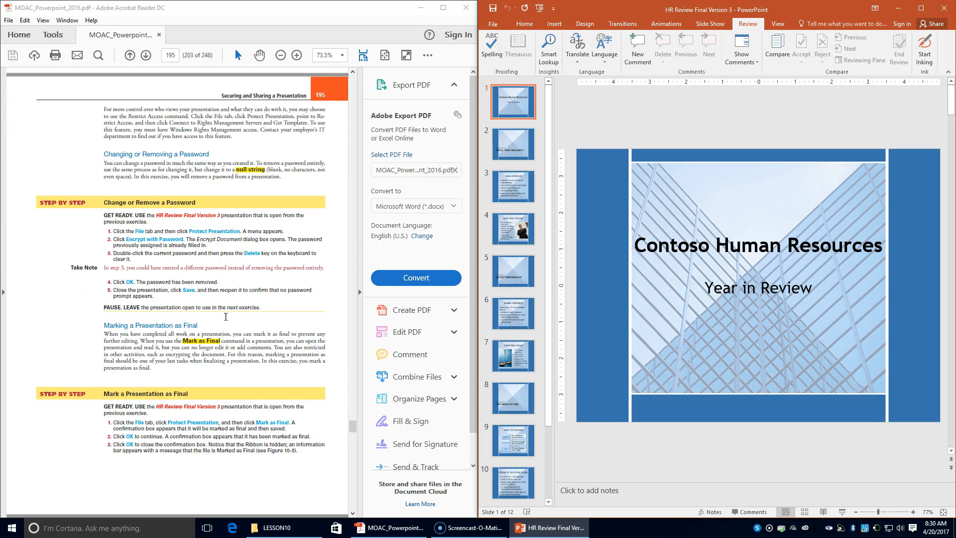
scroll(226, 315, down, 2)
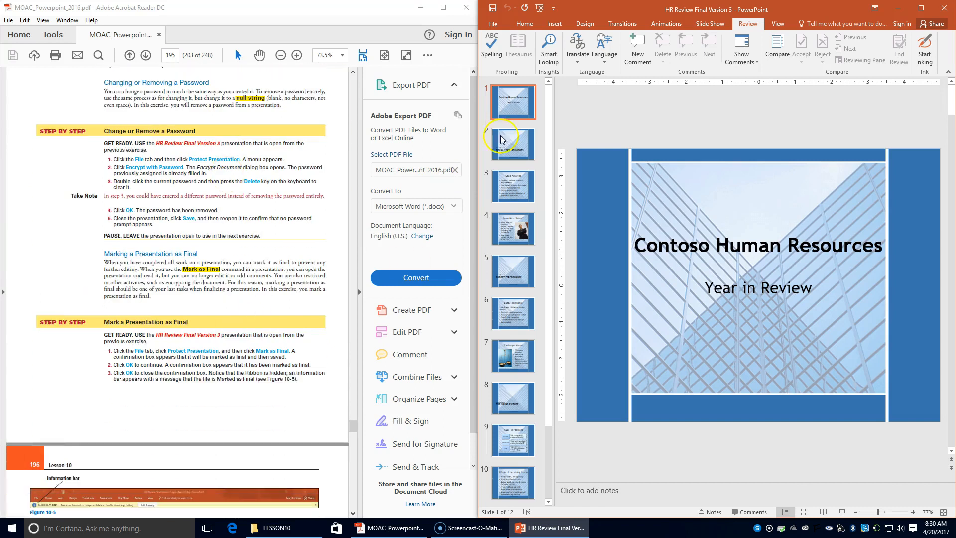
- Mark the presentation as final, accepting both confirmation messages
click(492, 24)
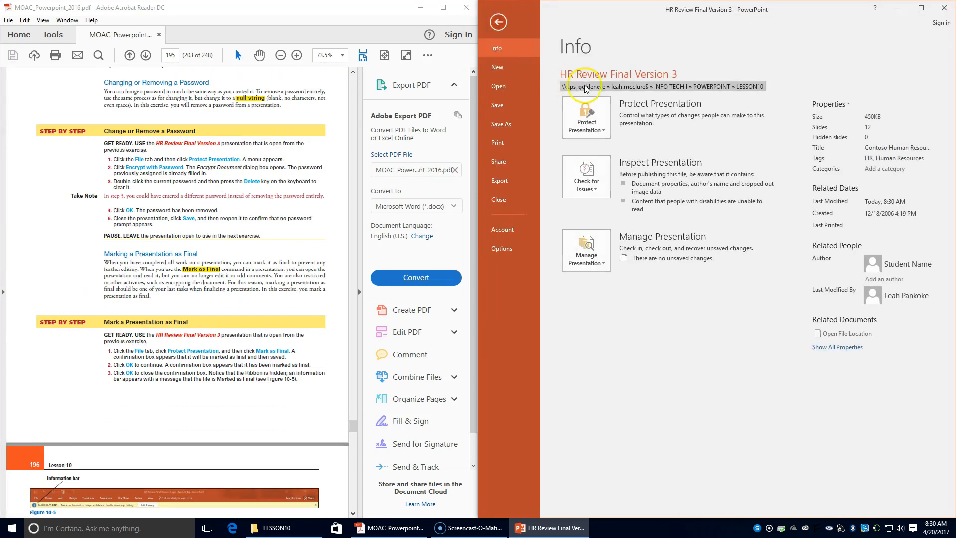
click(581, 131)
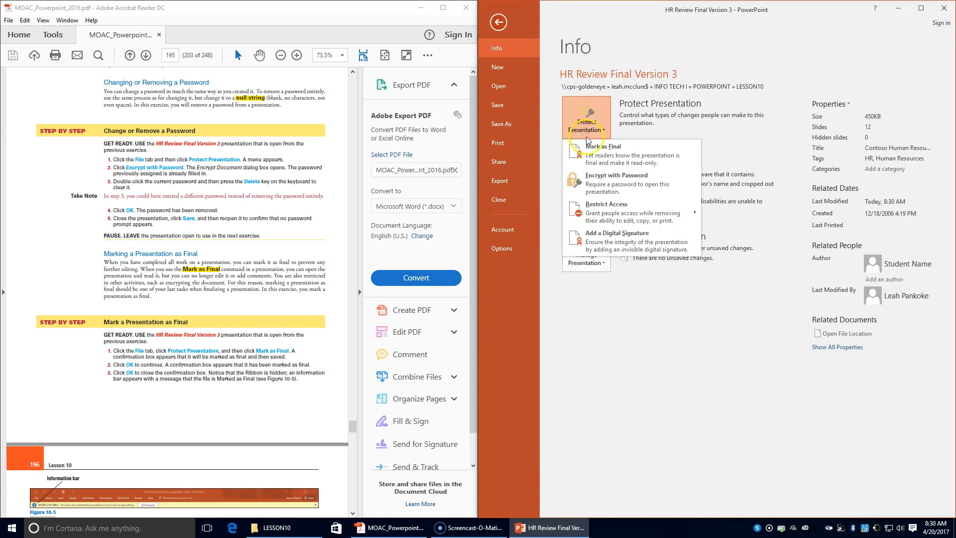
click(608, 160)
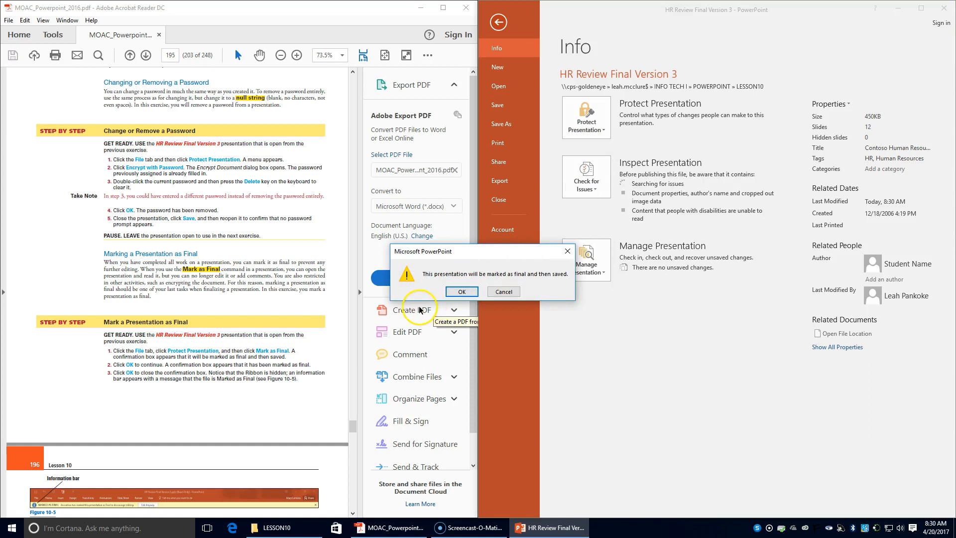
click(462, 291)
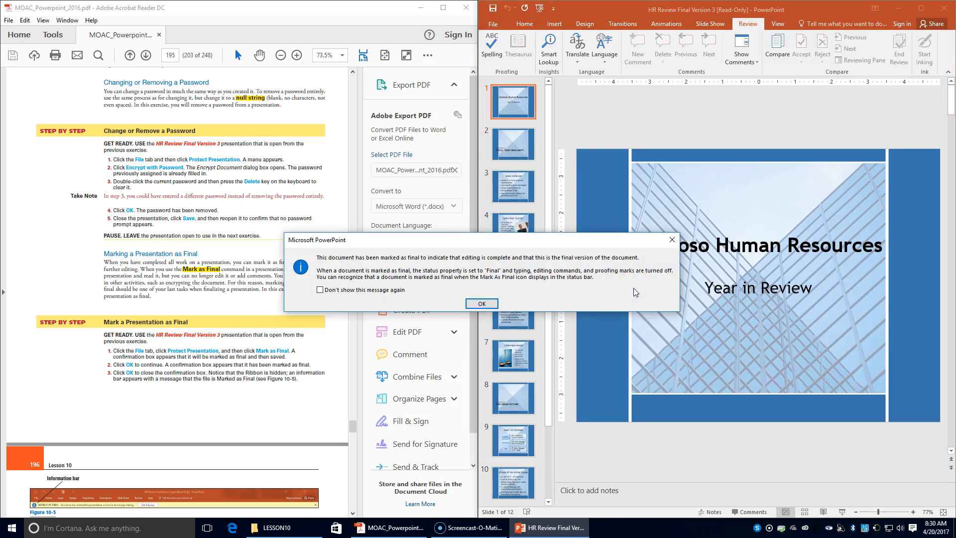
click(483, 303)
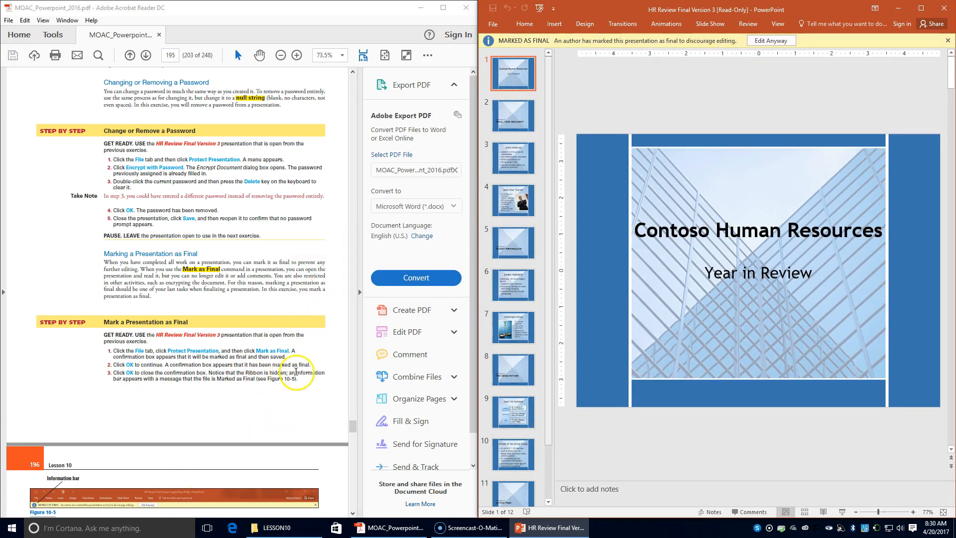
- Choose Edit Anyway on the Marked as Final bar to restore editing
scroll(308, 374, down, 1)
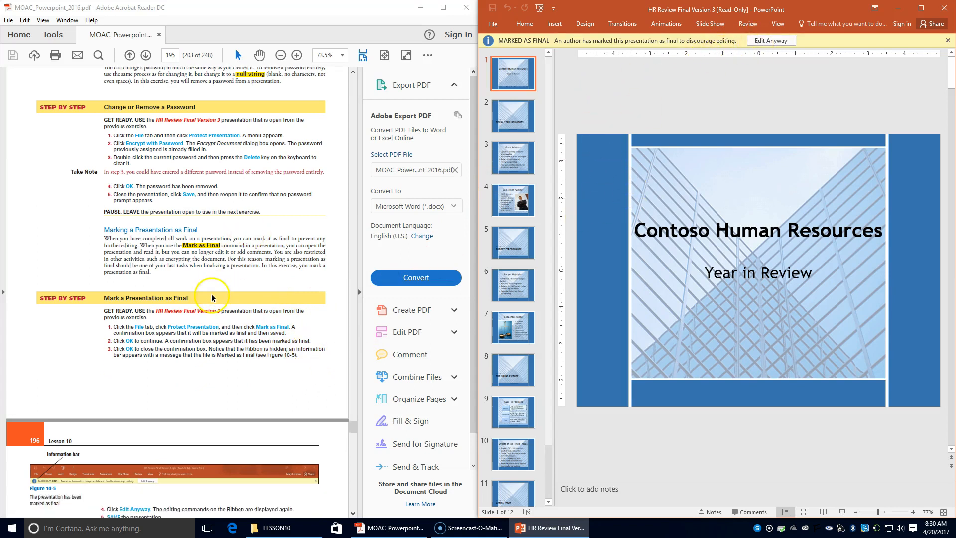
scroll(208, 360, down, 4)
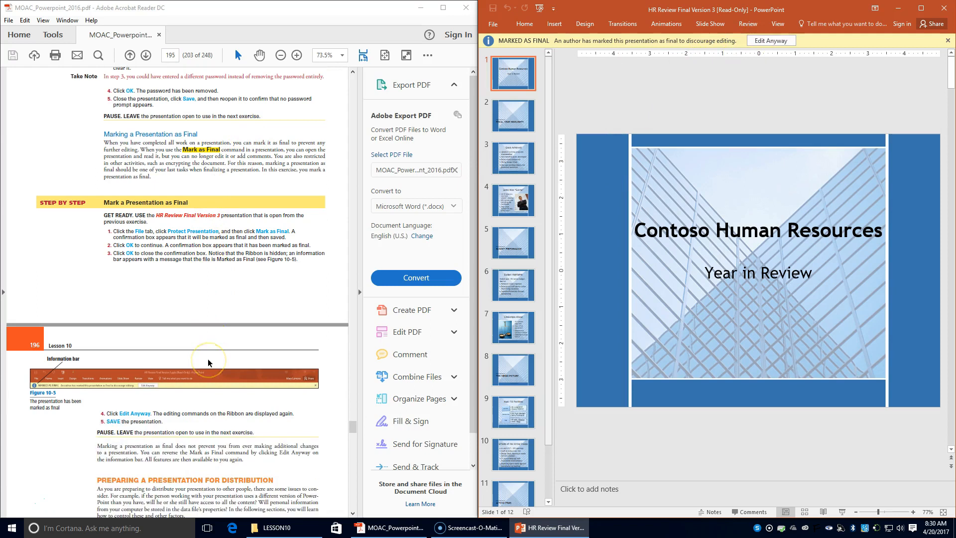
click(770, 40)
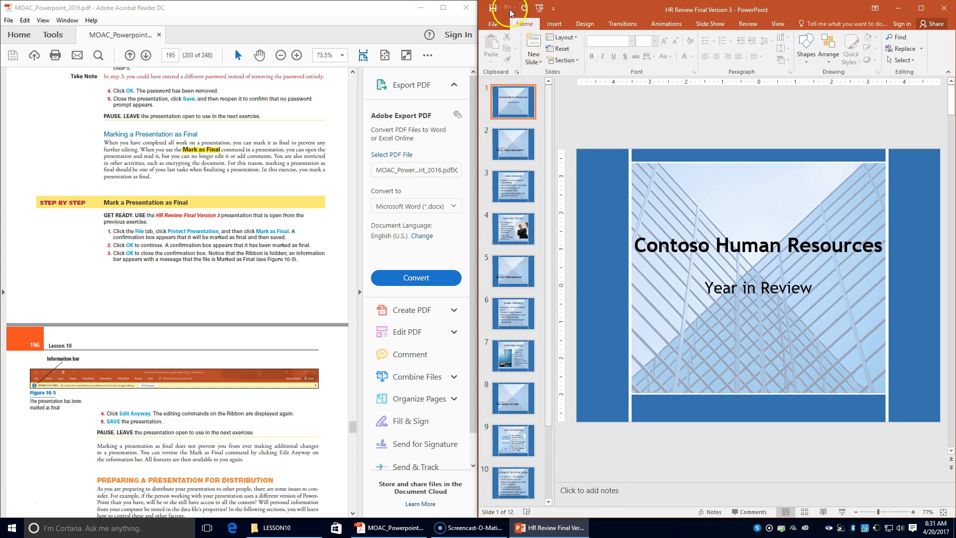
scroll(164, 494, down, 6)
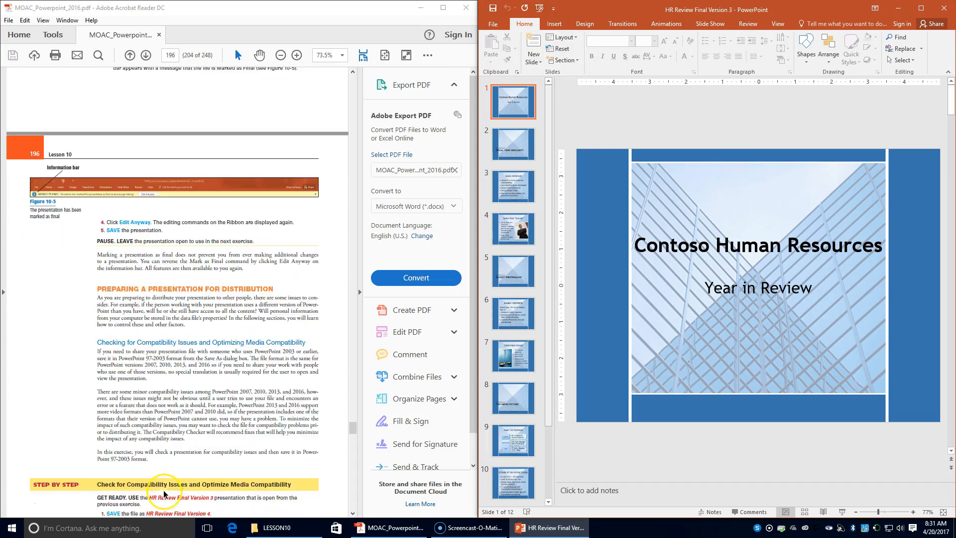
scroll(164, 493, down, 3)
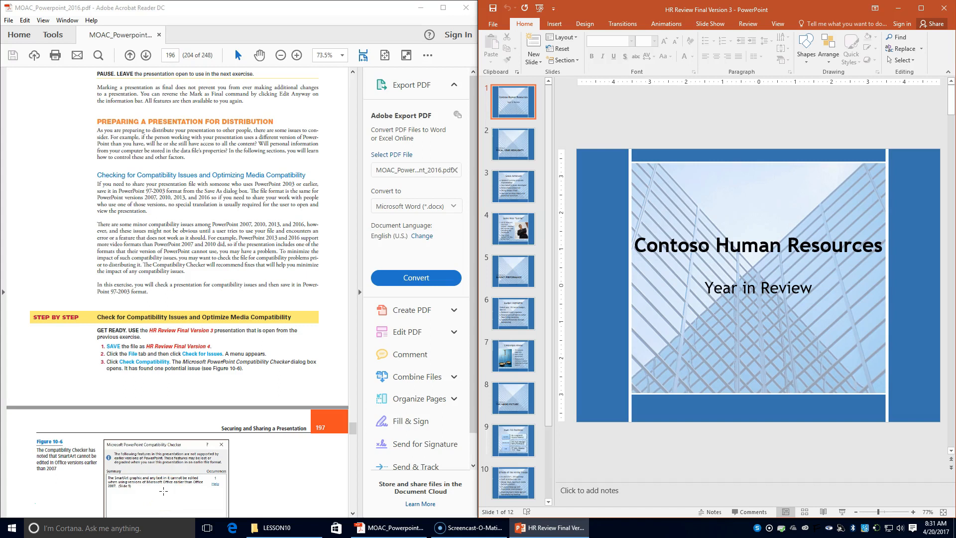
- Save As into LESSON10, changing the name's ending from 3 to 4 (HR Review Final Version 4)
click(493, 24)
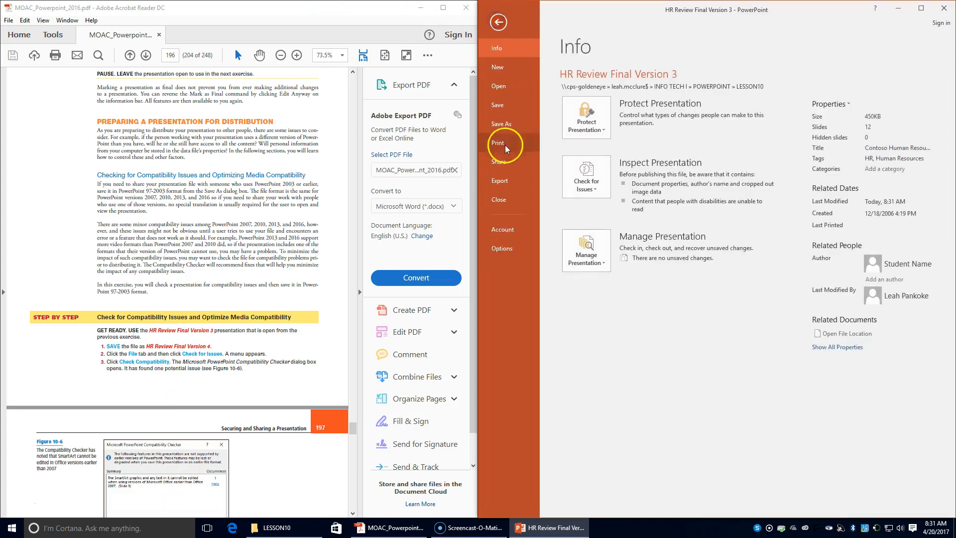
click(500, 124)
click(746, 96)
click(627, 199)
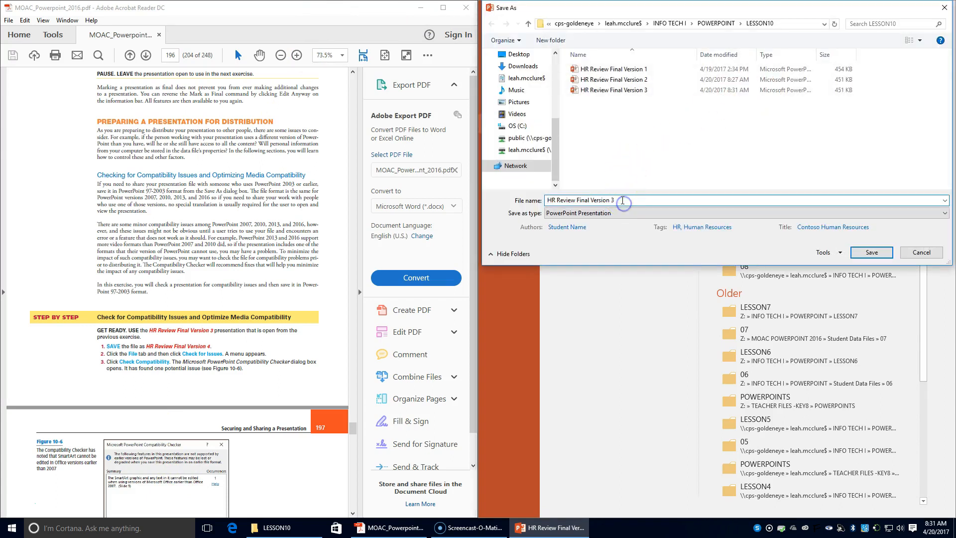
key(BackSpace)
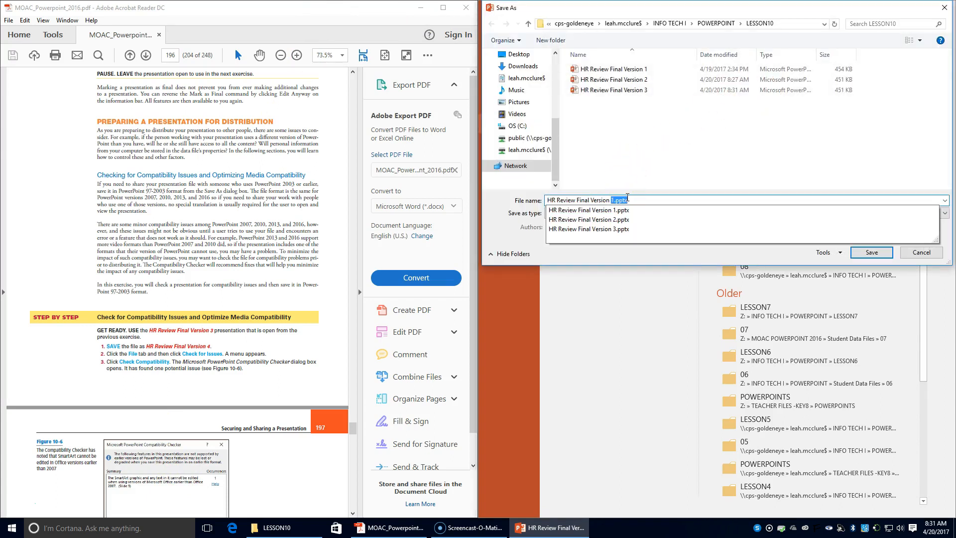
text(4)
key(Return)
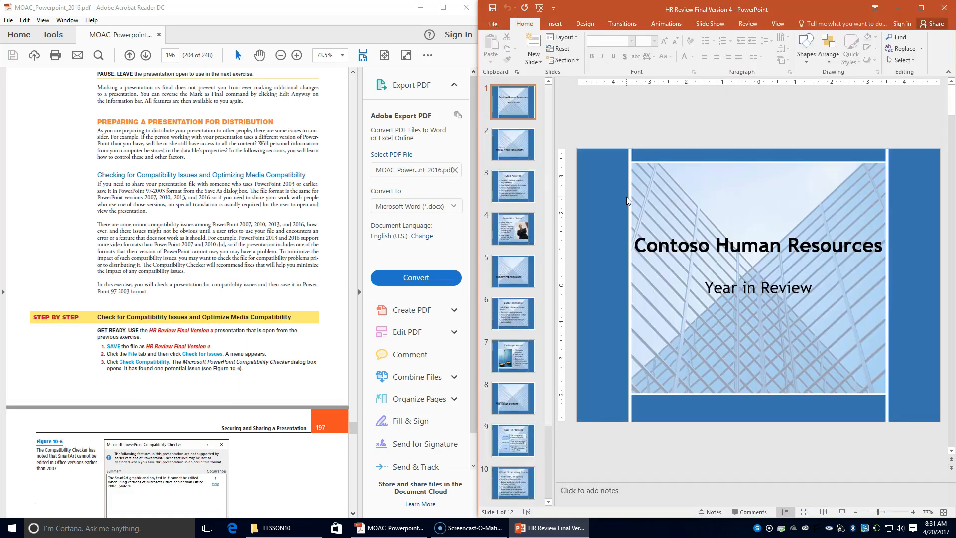
- Run Check Compatibility, which flags the slide 9 SmartArt as uneditable before PowerPoint 2007
click(491, 26)
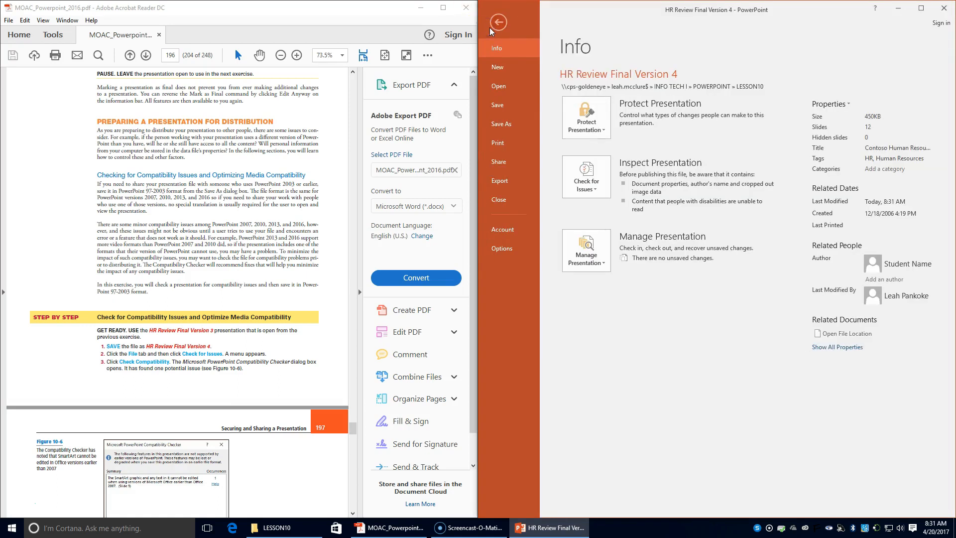
click(586, 177)
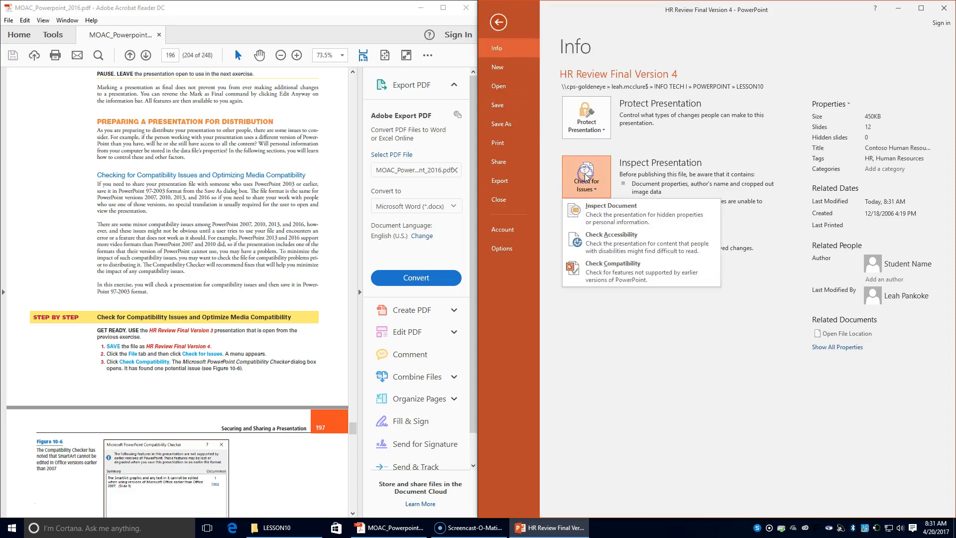
click(593, 271)
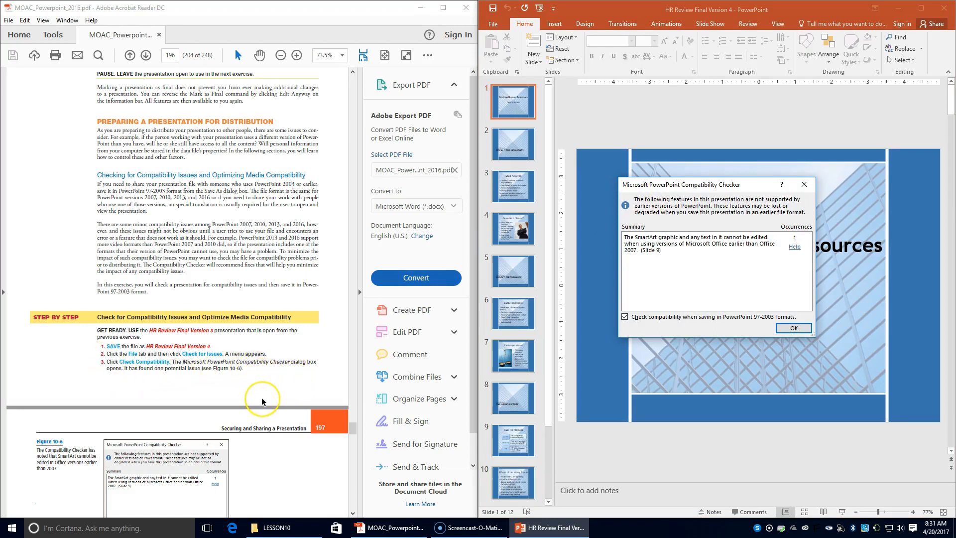
scroll(262, 402, down, 1)
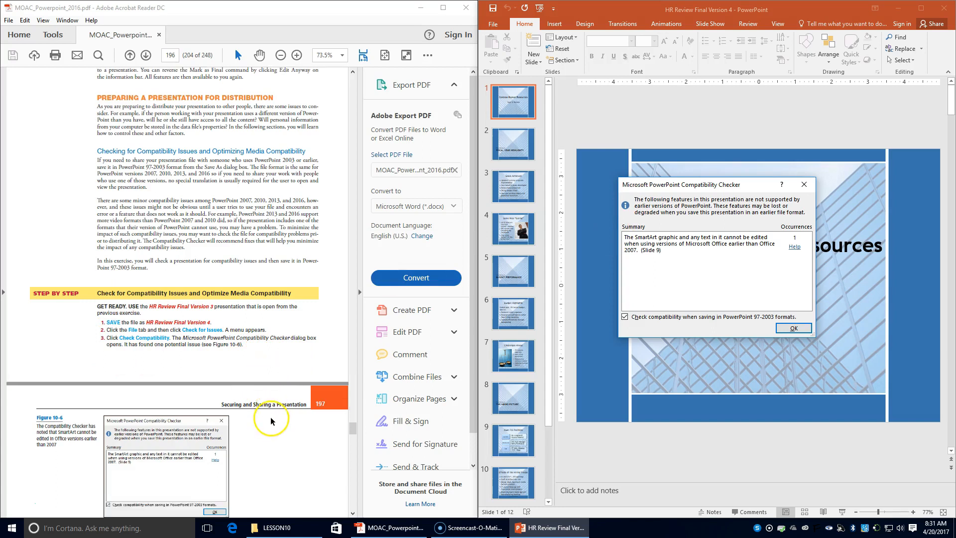
scroll(269, 415, down, 4)
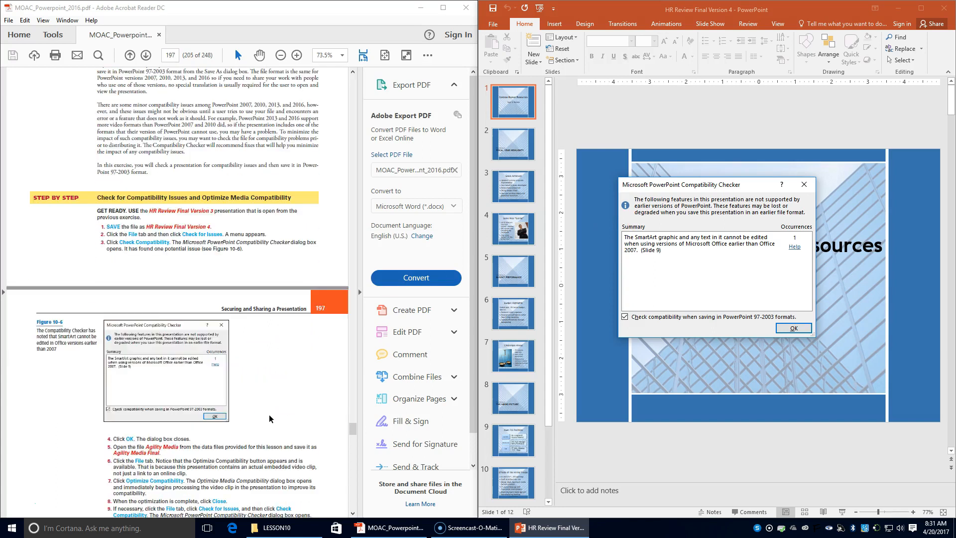
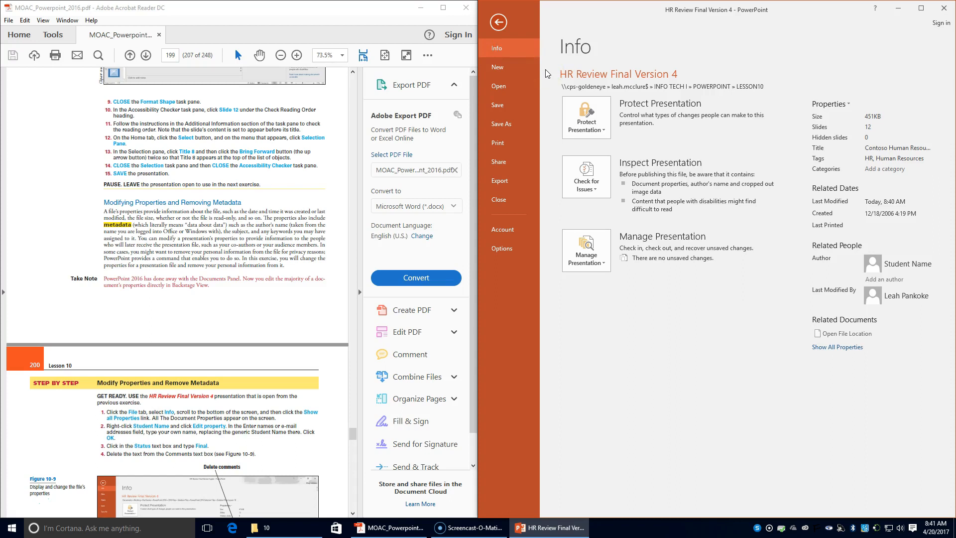
- Go to the Info page to see the properties summary of HR Review Final Version 4
click(849, 105)
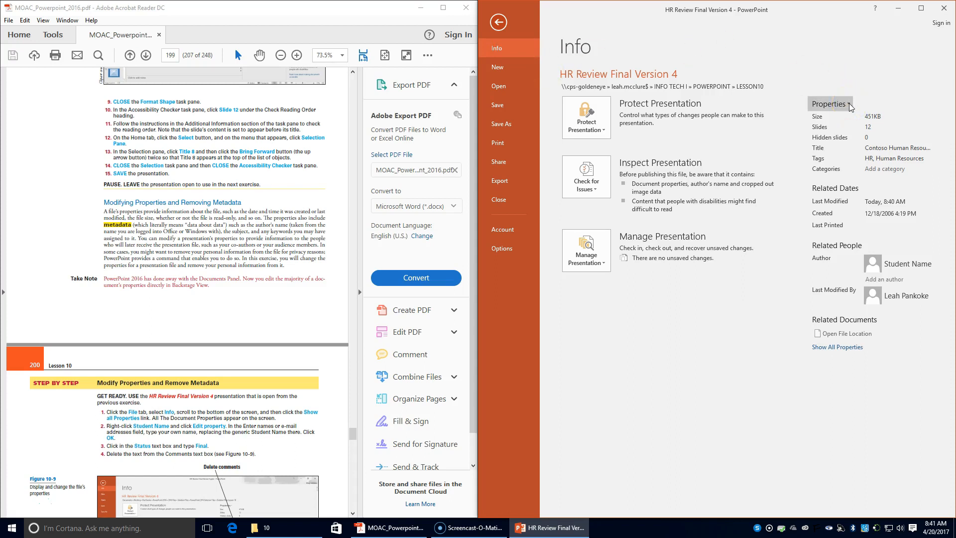
- Expand the properties list to show all of the presentation's properties
click(847, 348)
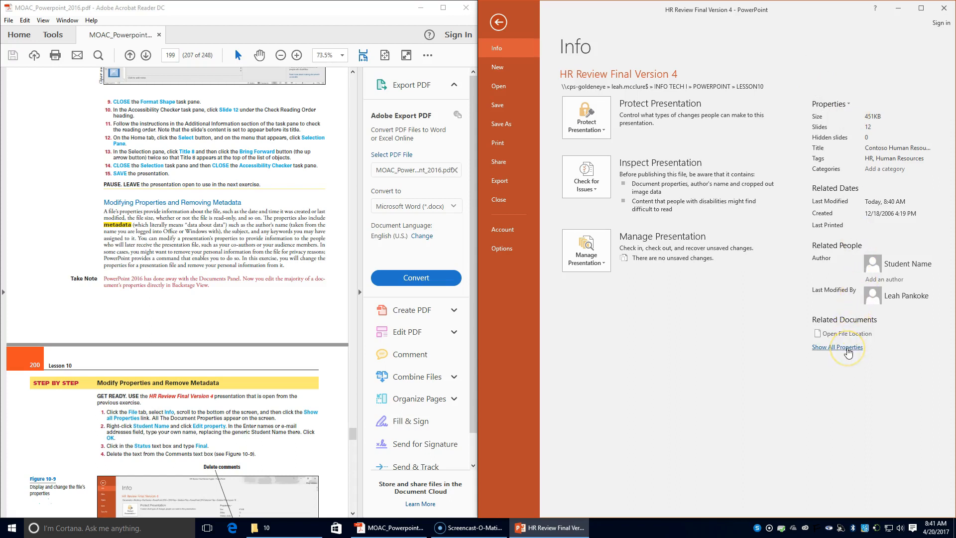
click(848, 349)
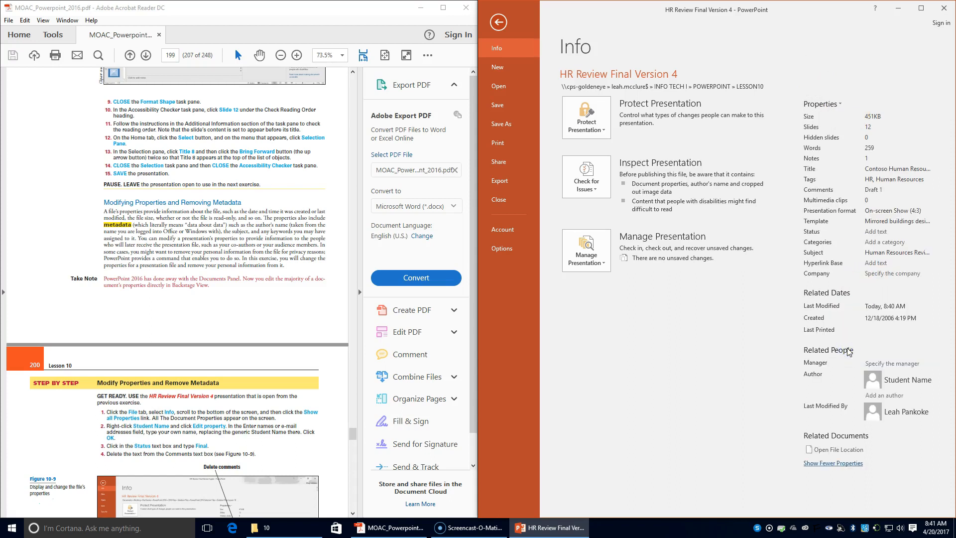
click(850, 350)
click(717, 221)
- Edit the Author property, replacing the existing name with the user's own name
right_click(899, 382)
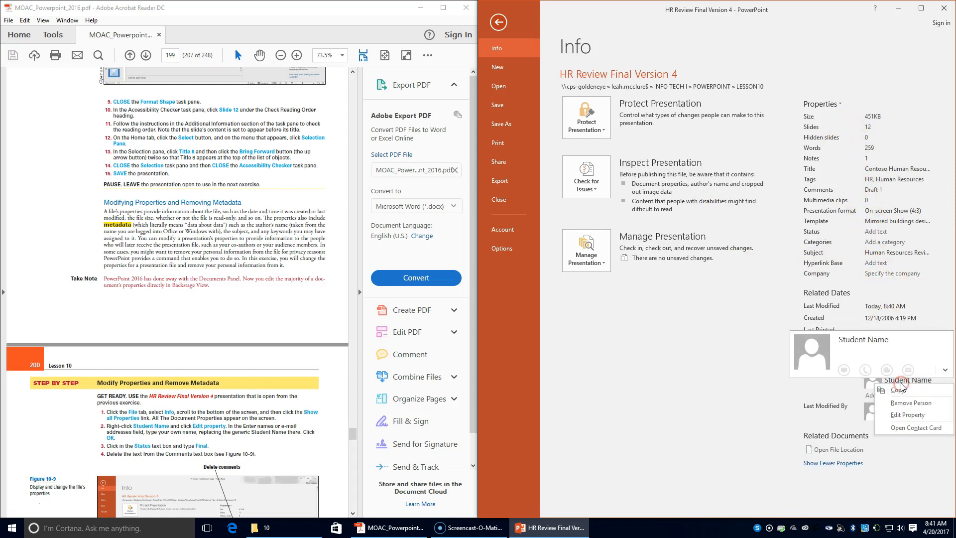
click(904, 415)
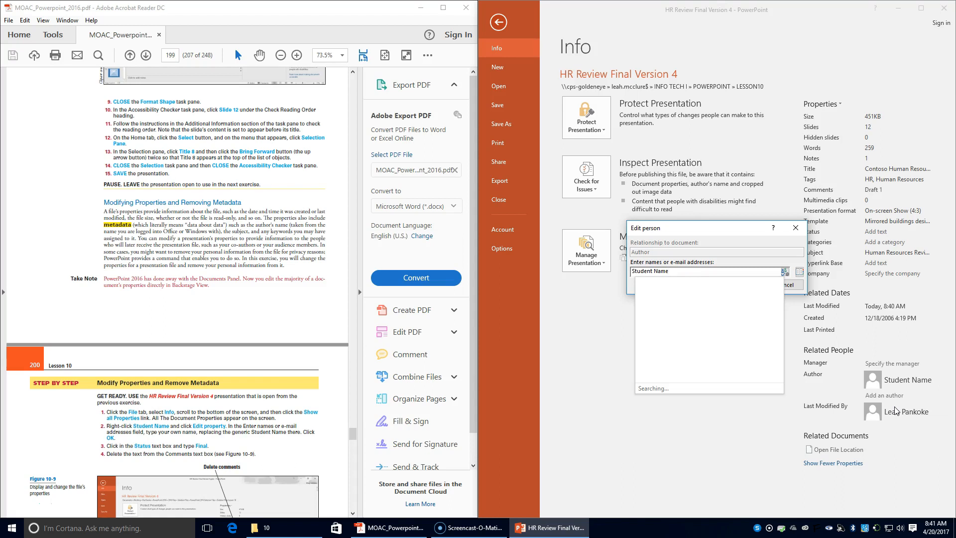
click(670, 270)
drag(683, 273, 581, 274)
text(Mrs. Pankoke)
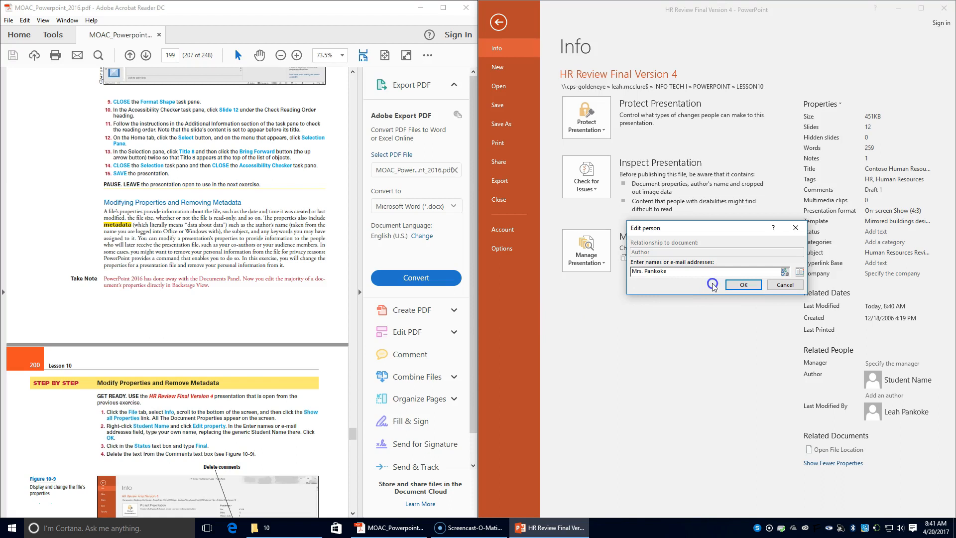
click(743, 284)
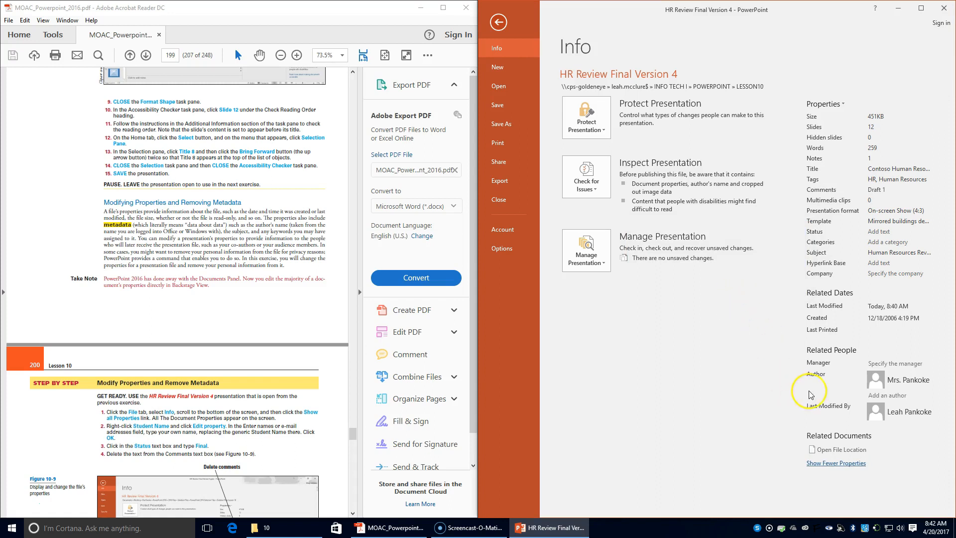
- Set Status to Final and delete the Draft 1 comment from Comments
click(877, 230)
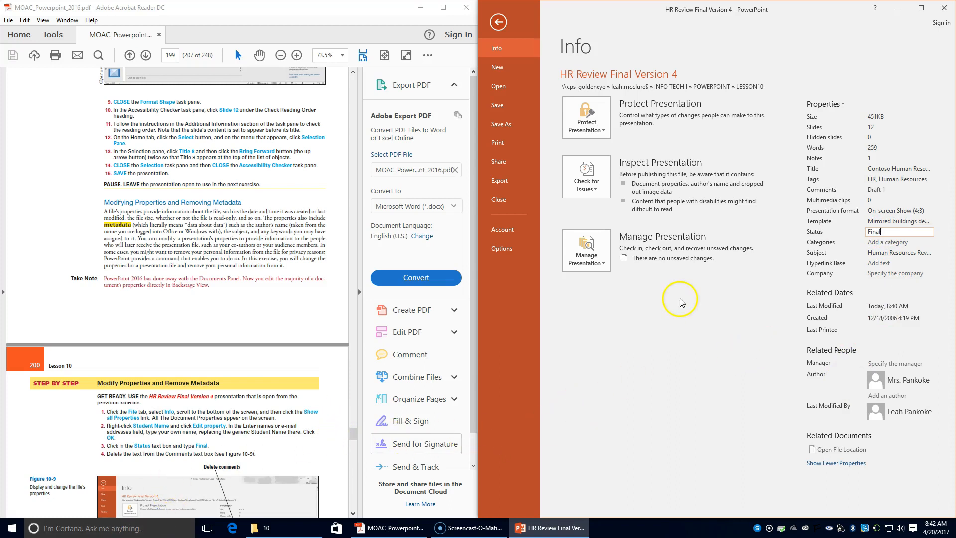
click(883, 189)
key(Delete)
scroll(187, 418, down, 5)
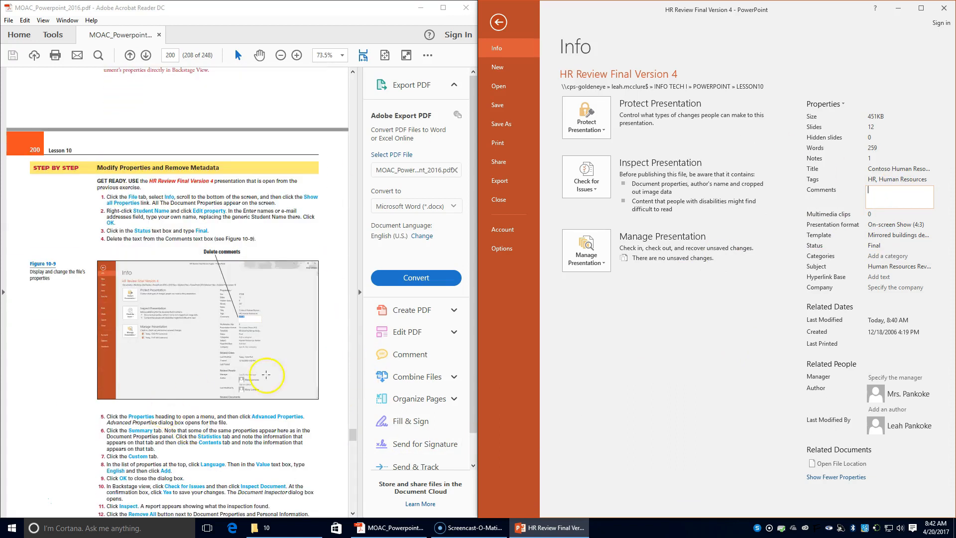
- Open Advanced Properties and review the Statistics and Contents tabs
click(823, 104)
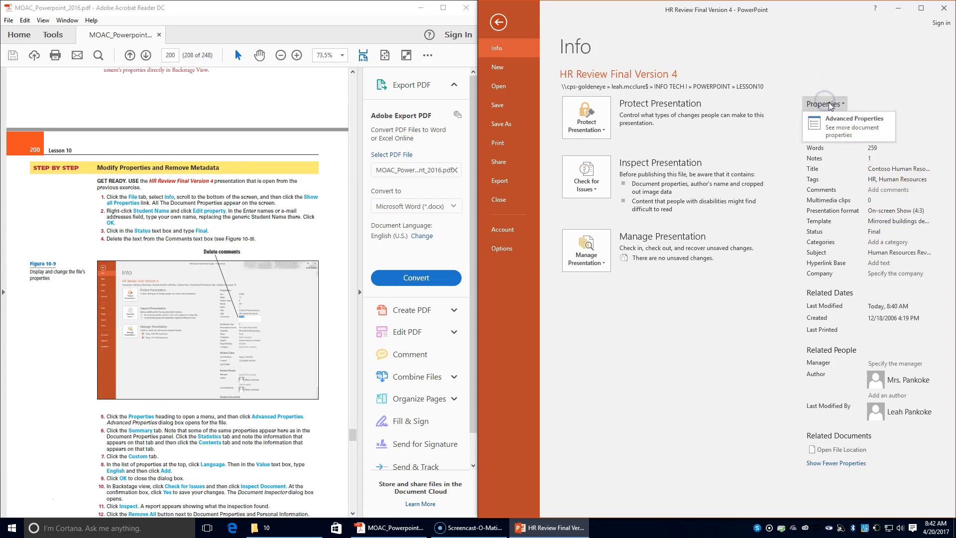
click(841, 120)
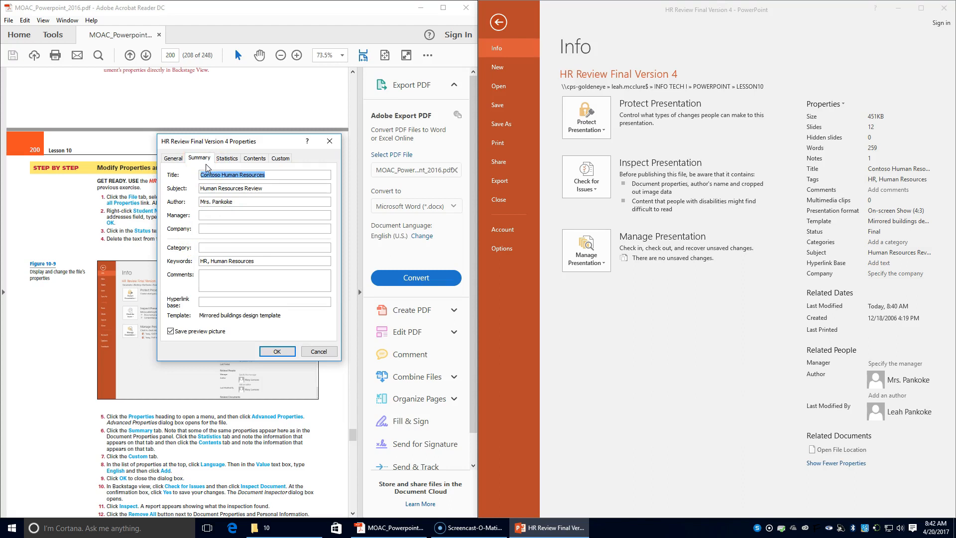
click(227, 158)
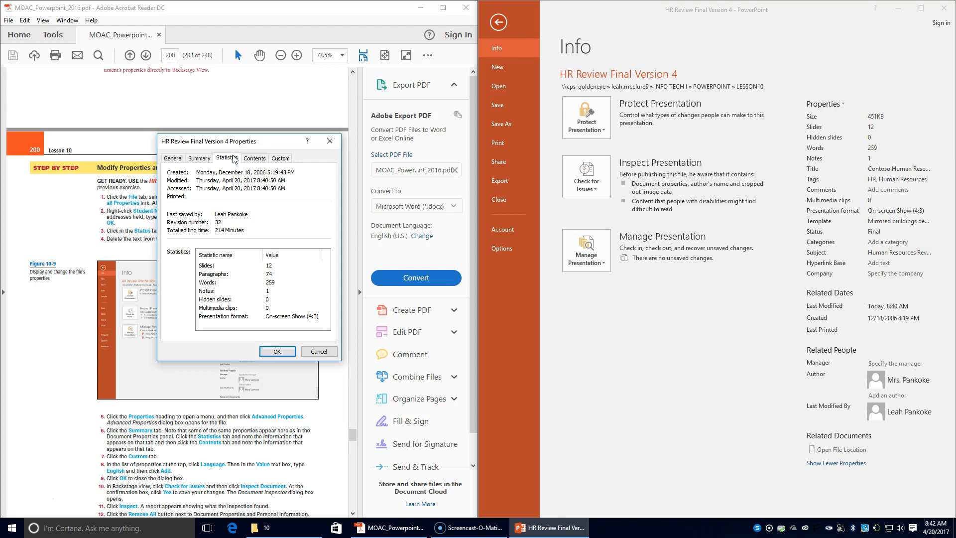
click(256, 158)
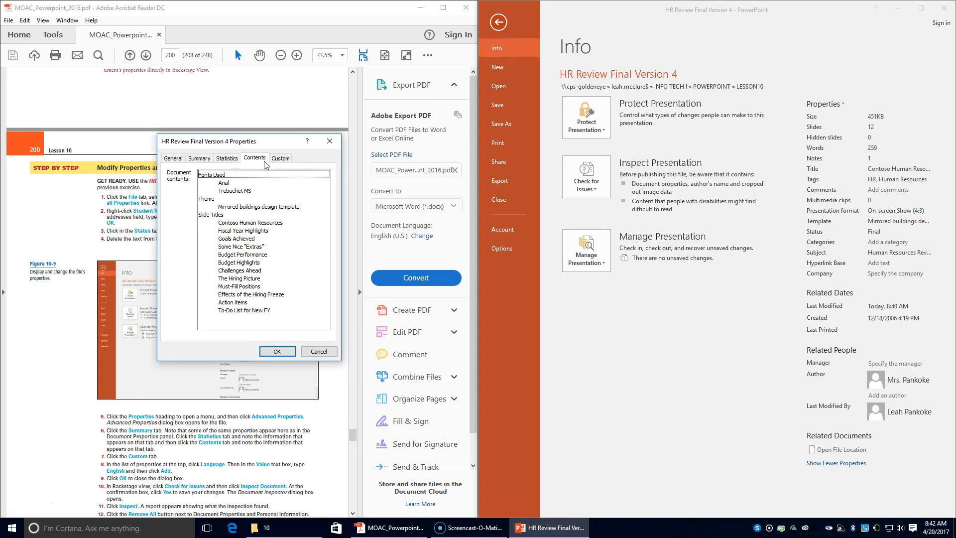
- Add a custom Language property with the value English and close the properties window
click(285, 158)
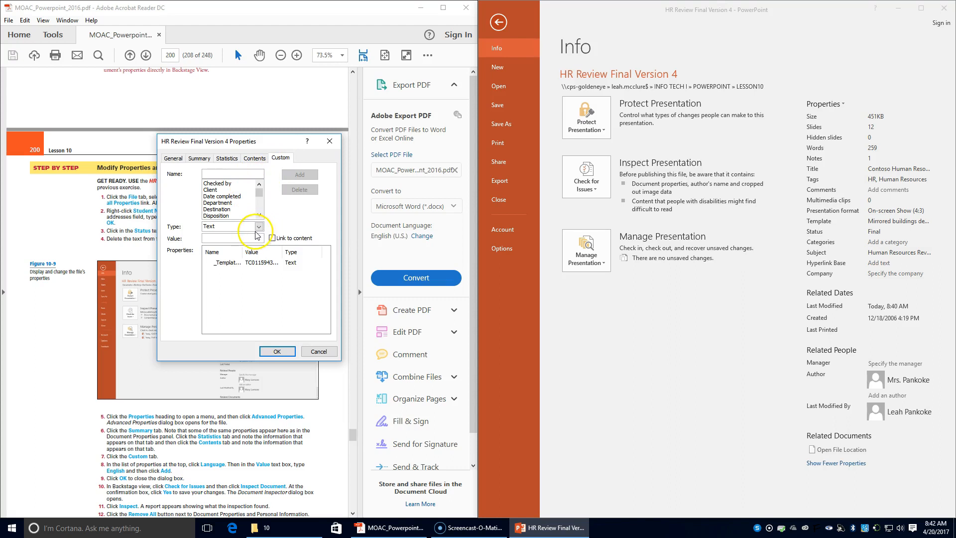
click(259, 195)
click(259, 195)
click(219, 190)
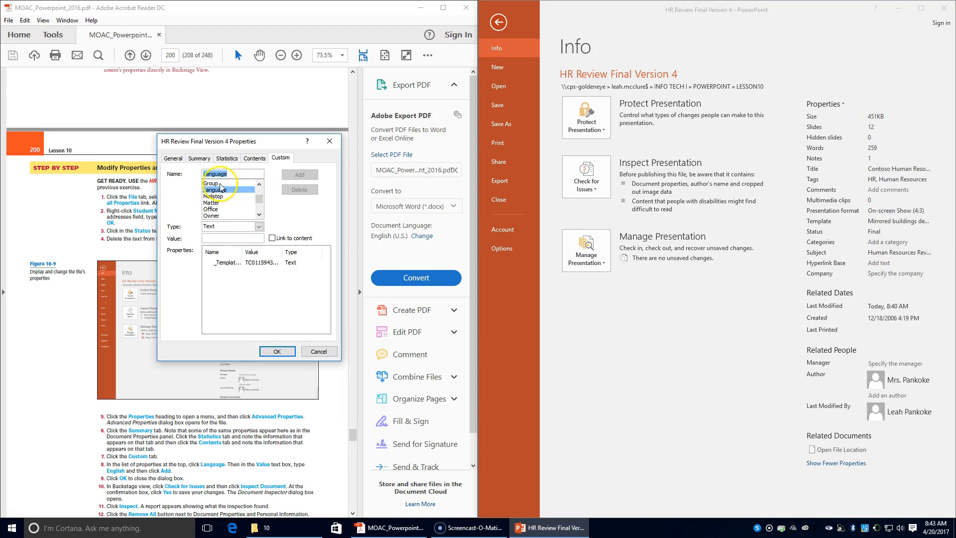
click(226, 241)
text(English)
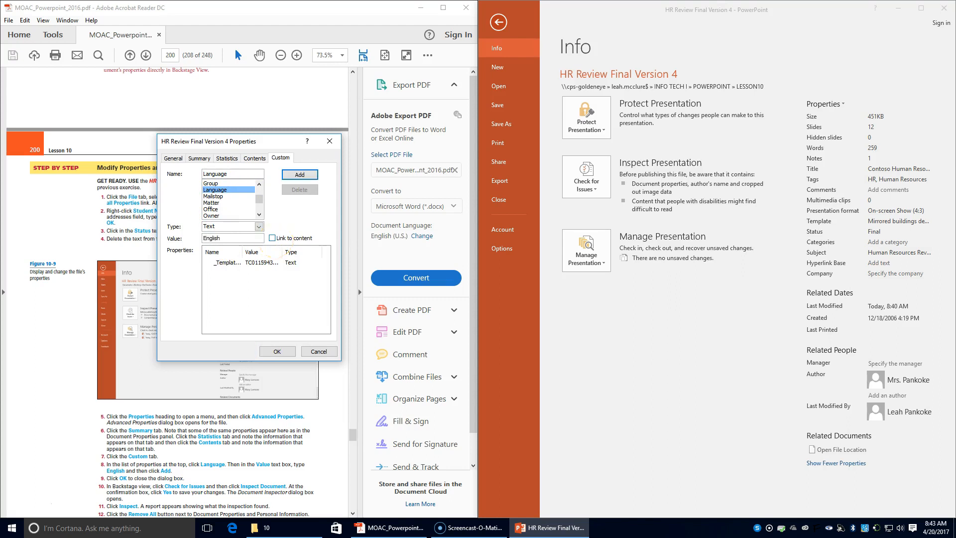
click(300, 175)
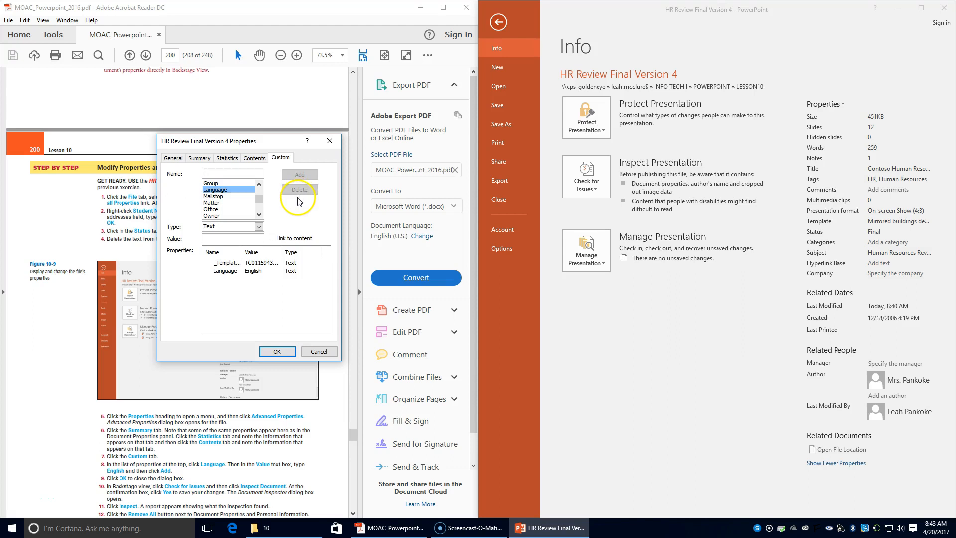
click(277, 350)
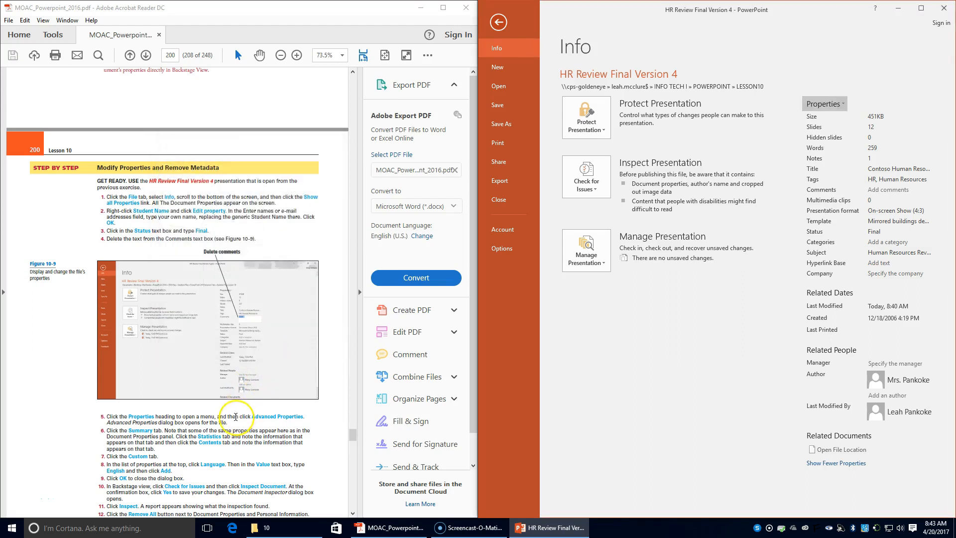
- Save the presentation and run Document Inspector to check for hidden and personal data
click(604, 188)
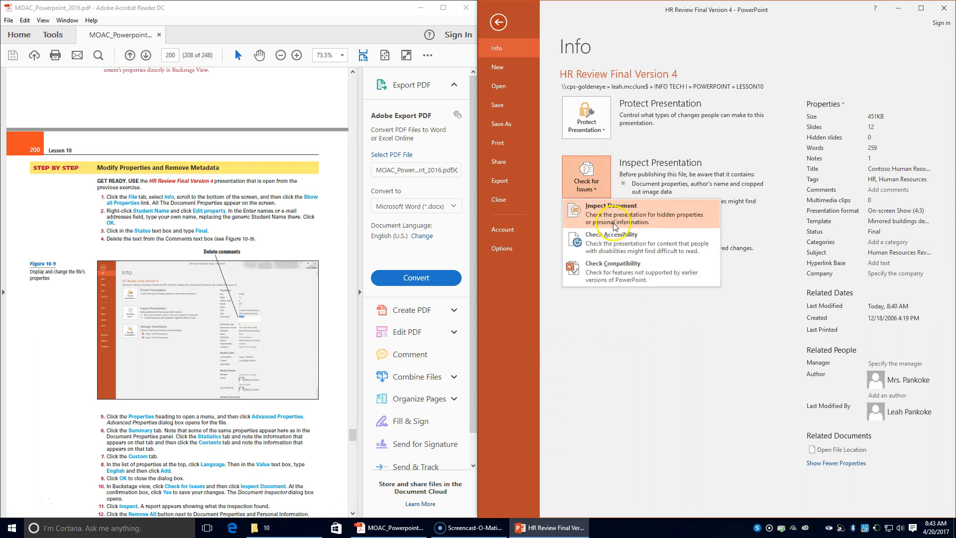
click(614, 225)
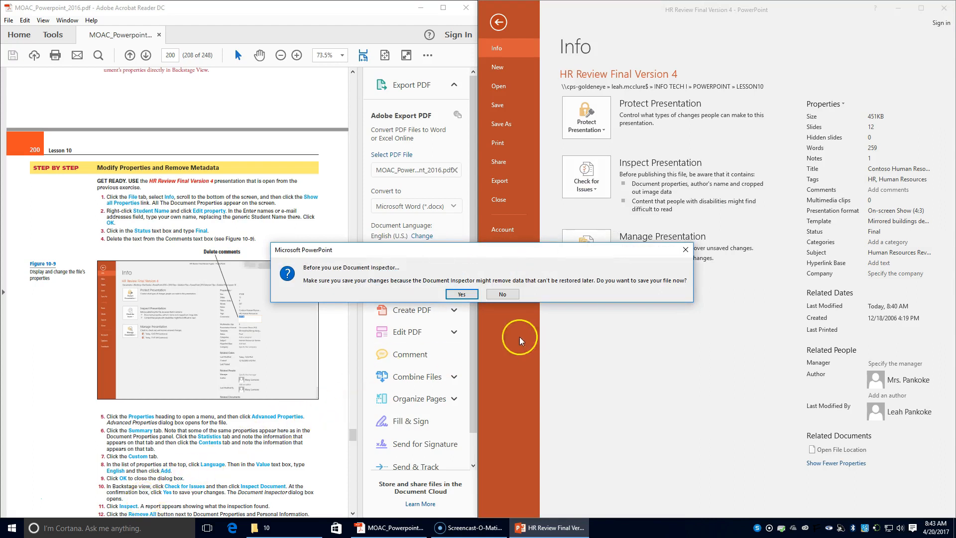
click(462, 293)
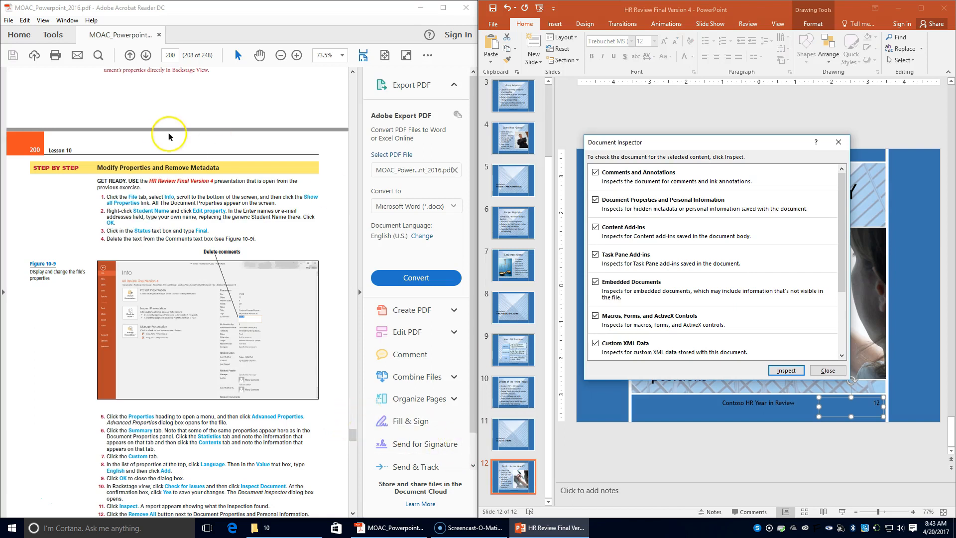
scroll(249, 361, down, 1)
scroll(249, 361, down, 1)
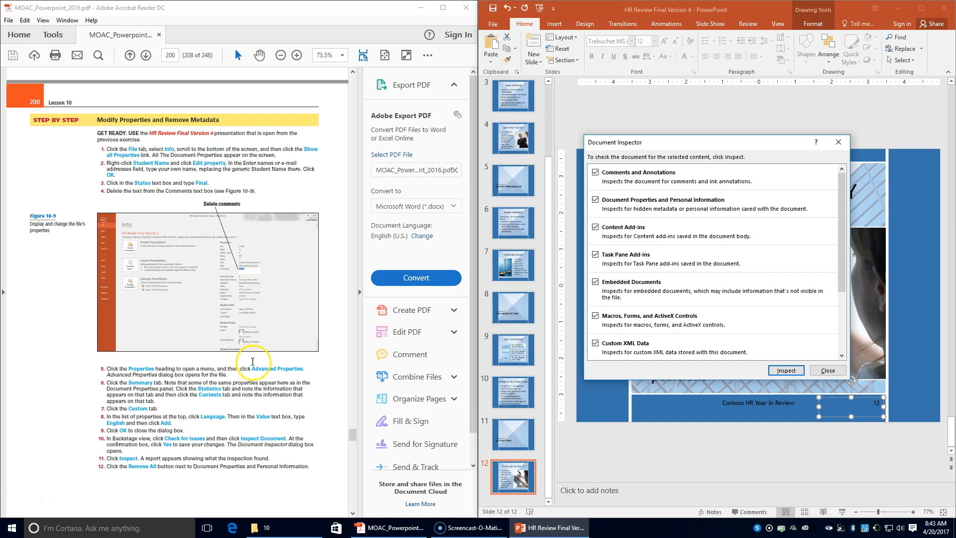
click(786, 370)
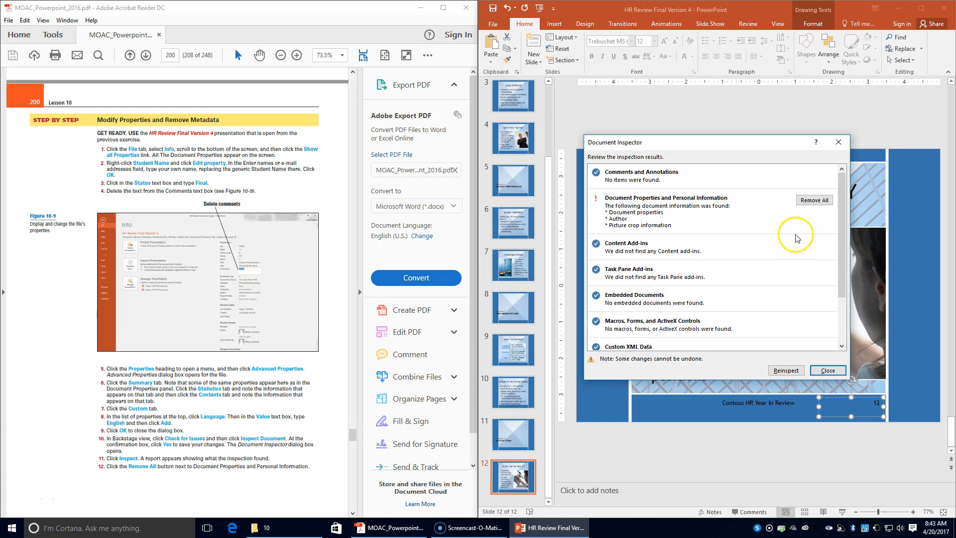
- Remove all document properties and personal information, then close the inspector
click(816, 200)
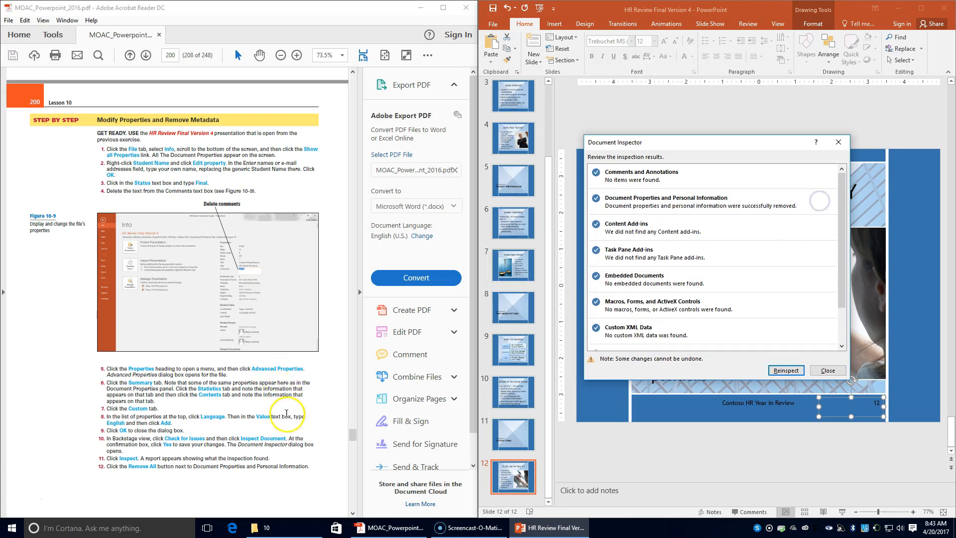
scroll(177, 373, down, 3)
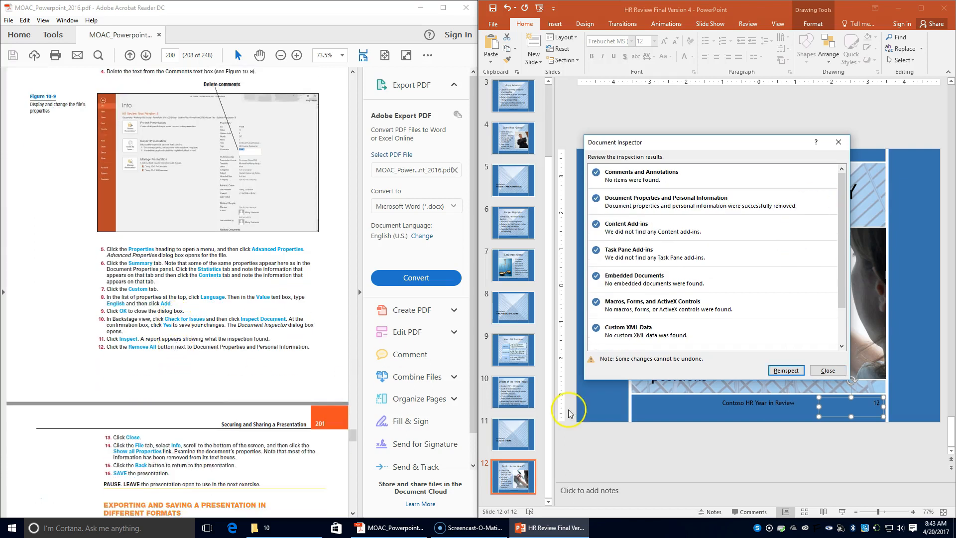
click(833, 370)
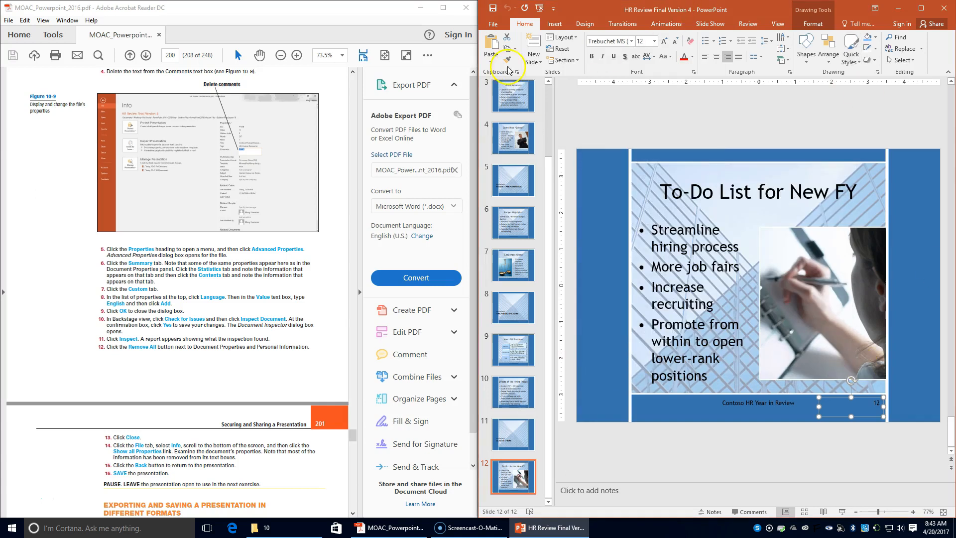
- Review the full property list on the Info page, return to slide 12 and save
click(493, 24)
click(496, 107)
click(497, 48)
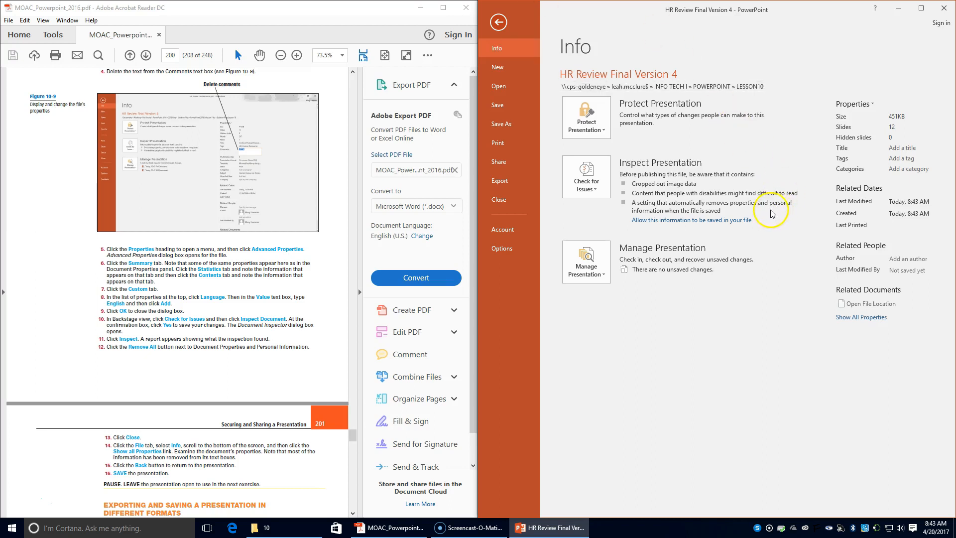
click(863, 317)
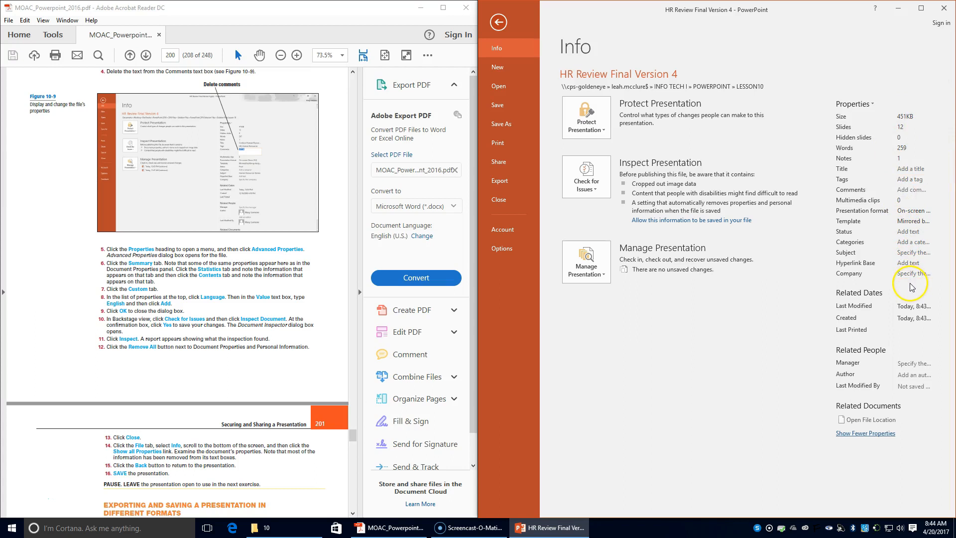
click(499, 23)
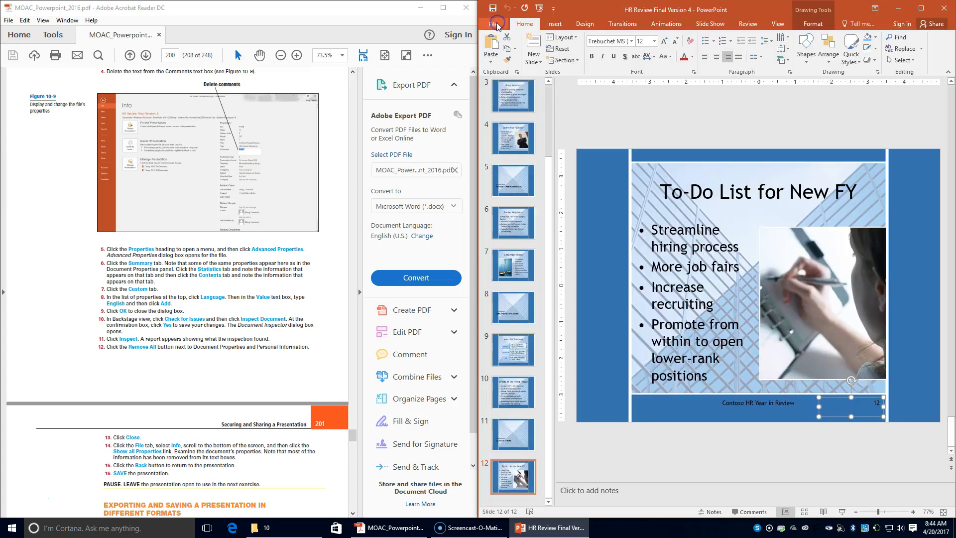
click(493, 8)
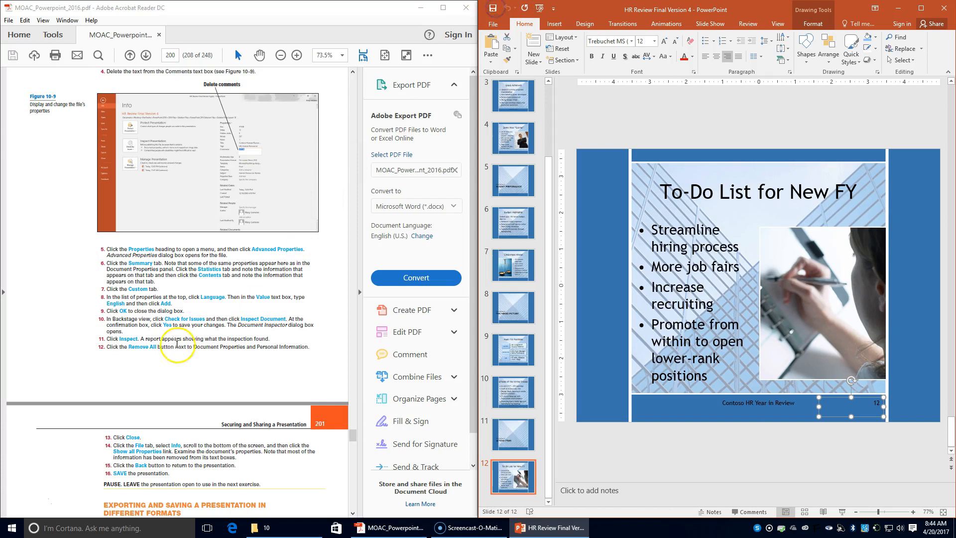
scroll(177, 344, down, 8)
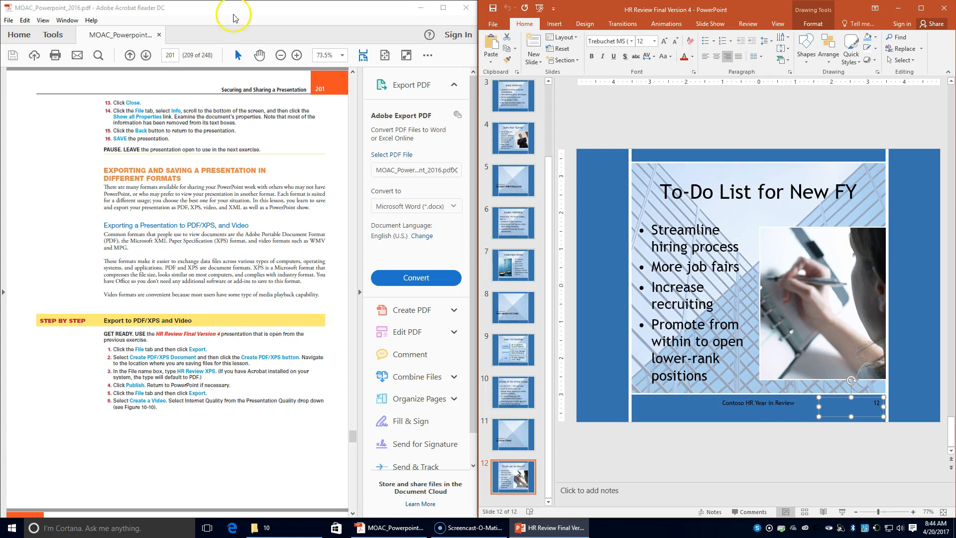
- Export the presentation as a PDF named HR Review XPS into the LESSON10 folder
click(493, 24)
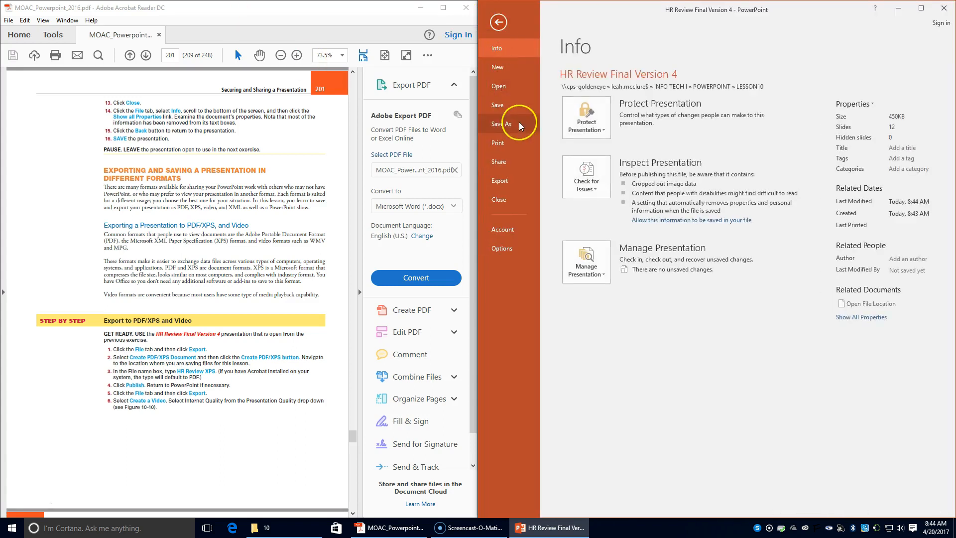
click(509, 181)
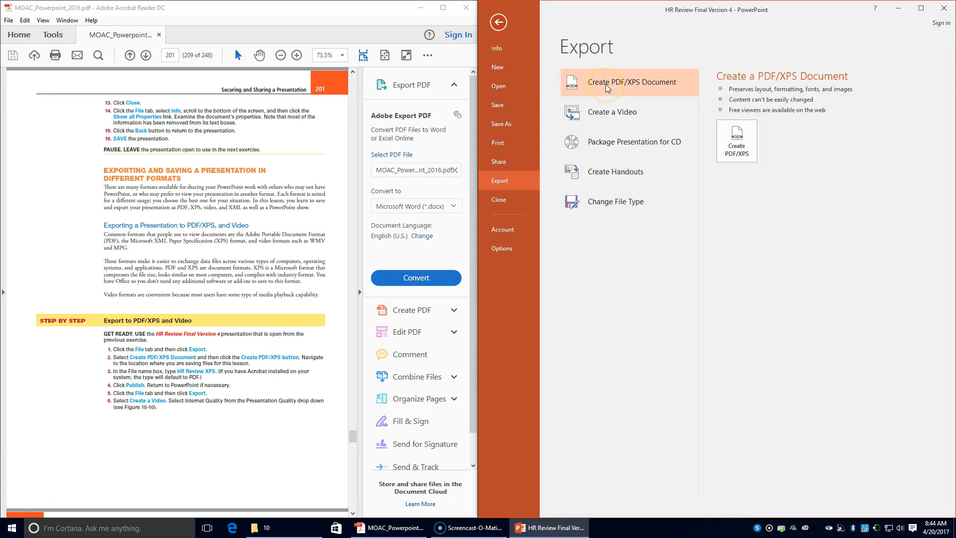
click(737, 140)
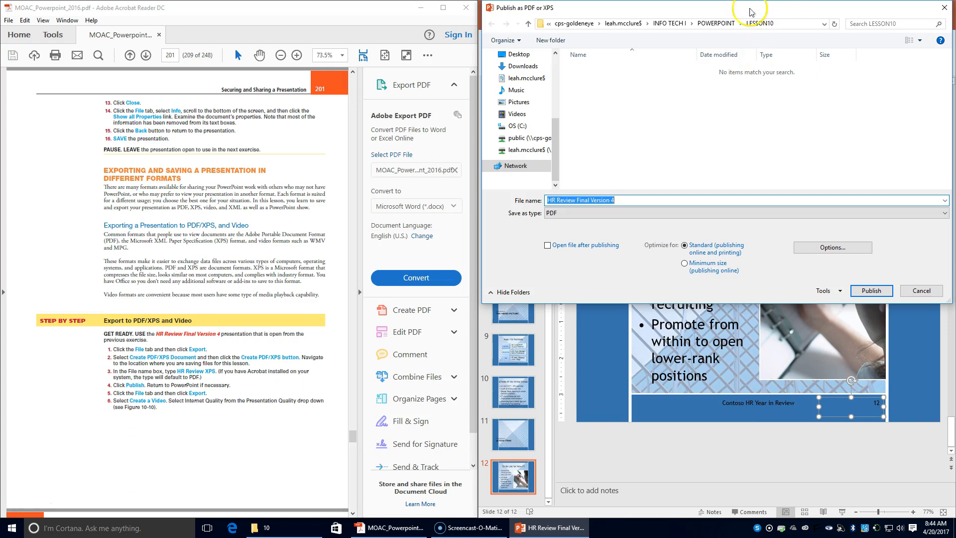
click(759, 24)
text(HR)
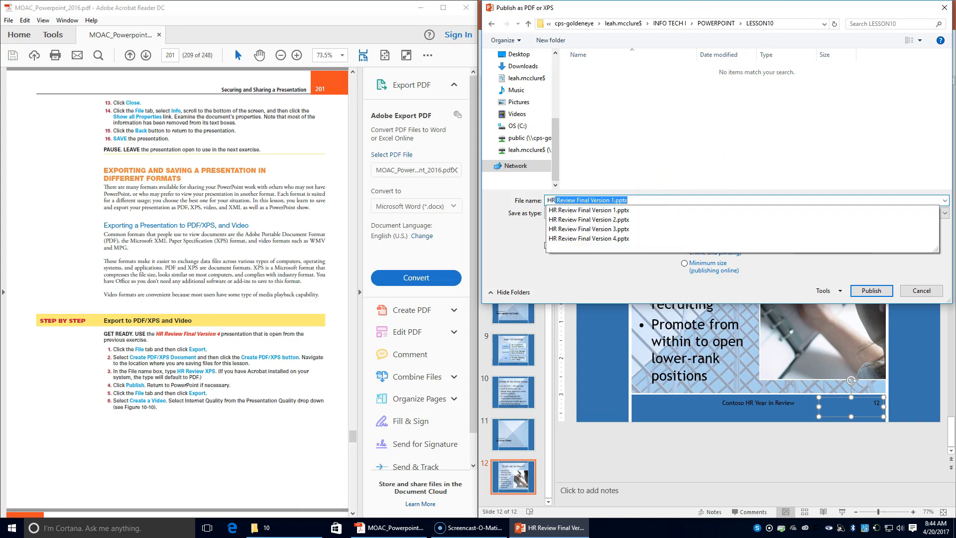
text( Review)
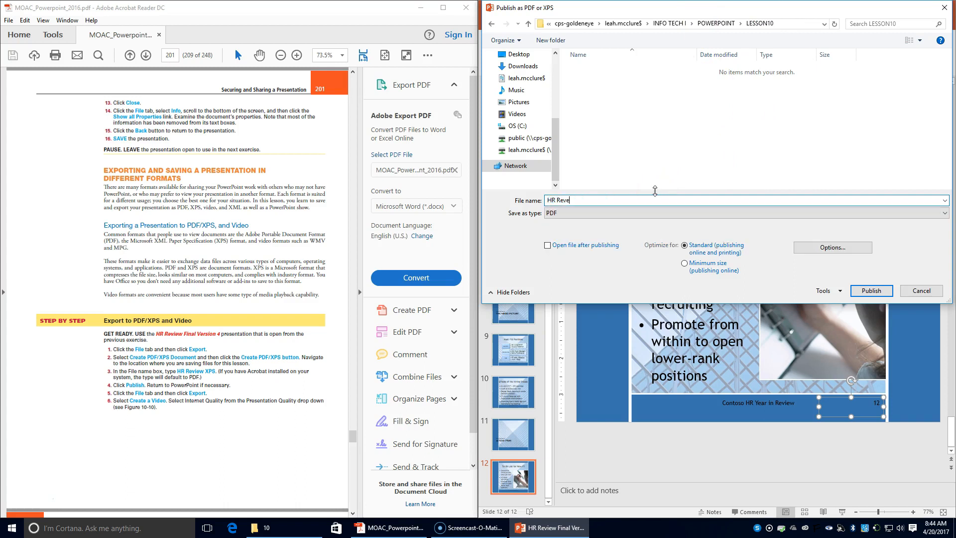
text( XPS)
click(871, 290)
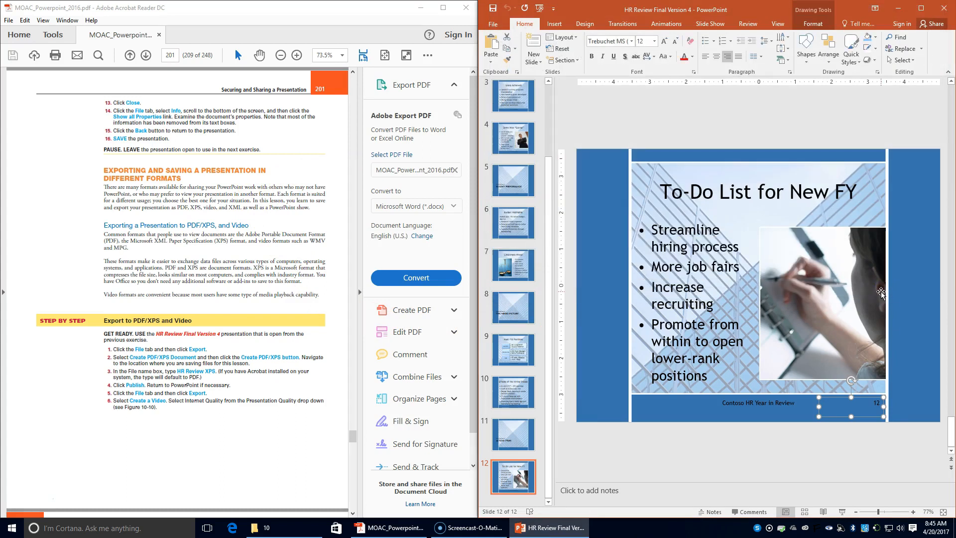
- Set up a video export of the presentation at Internet Quality
click(493, 24)
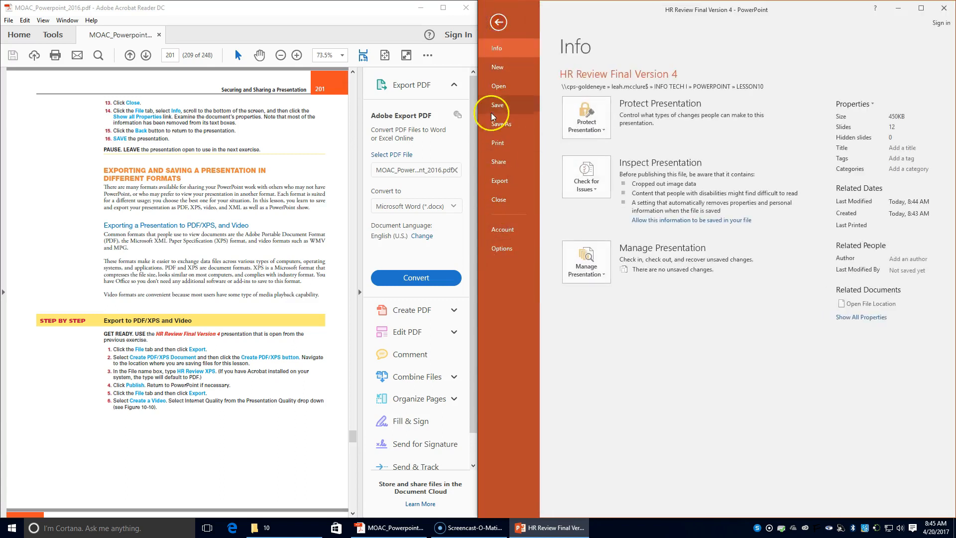
click(511, 189)
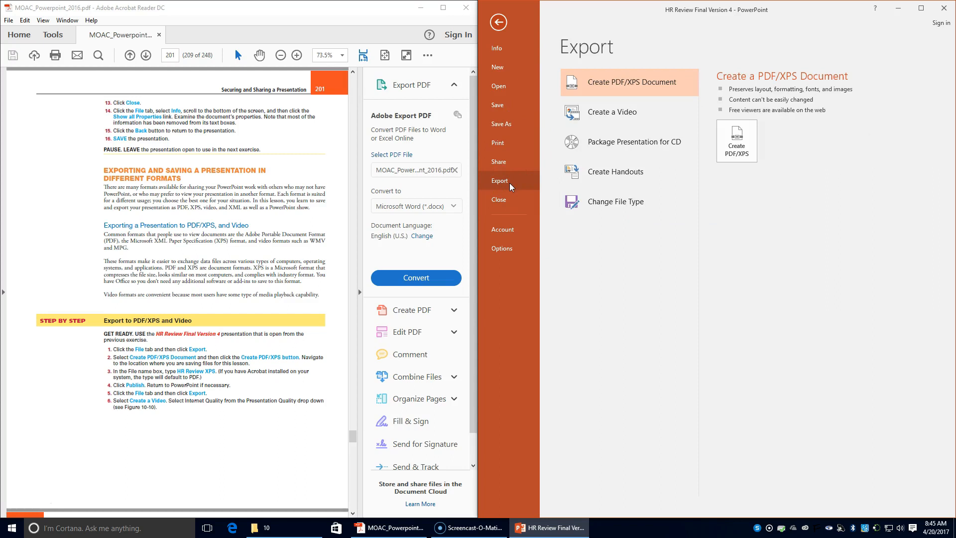
click(592, 116)
scroll(196, 343, down, 1)
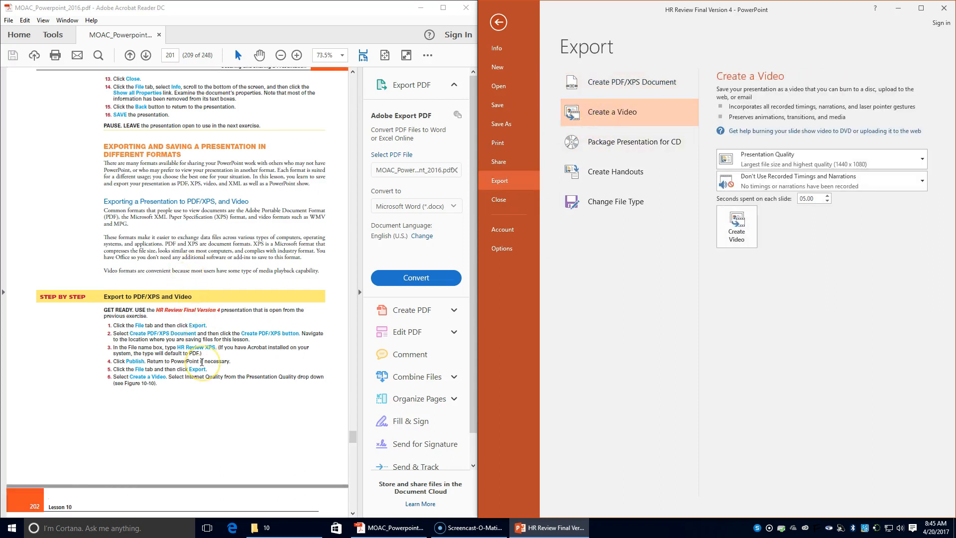
scroll(202, 363, down, 1)
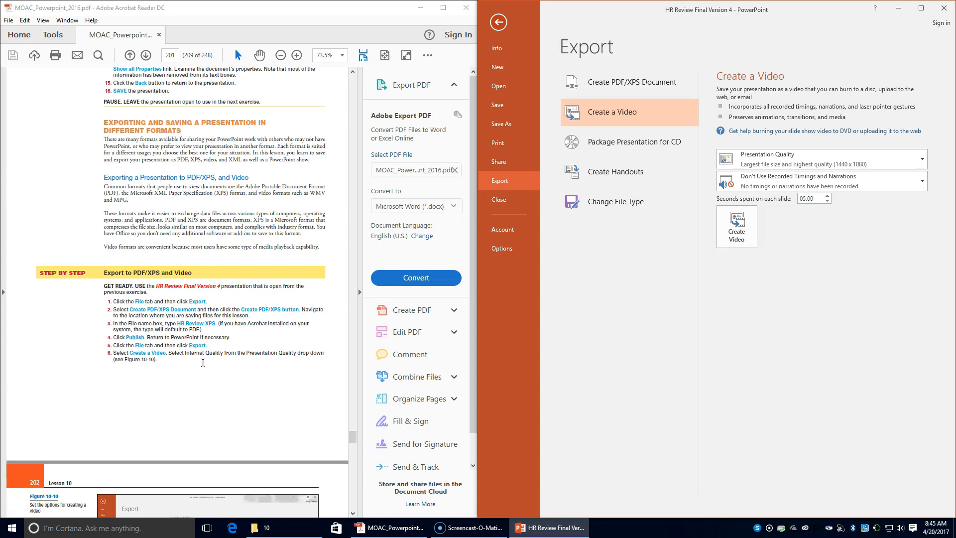
click(920, 161)
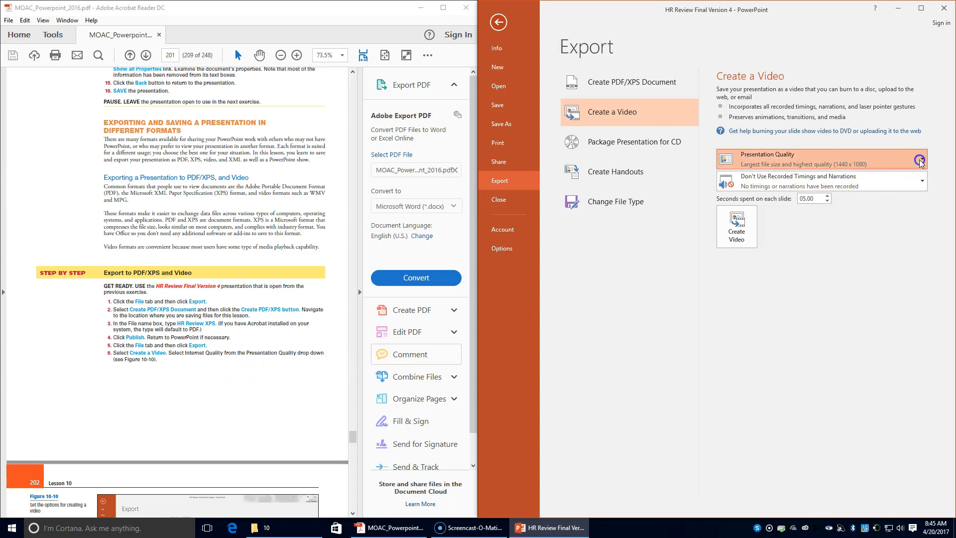
click(902, 199)
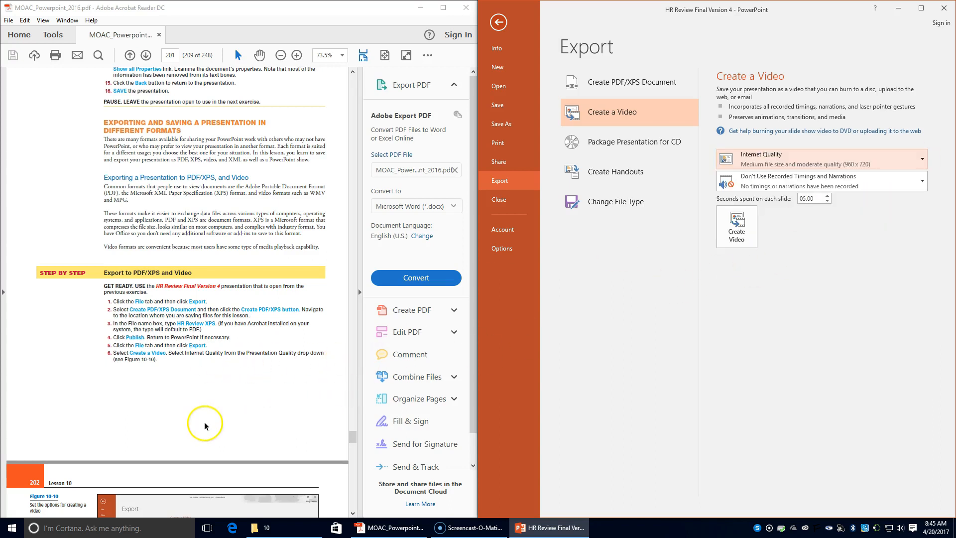
- Create the video and save it as the MPEG-4 file HR Video in LESSON10
scroll(207, 421, down, 5)
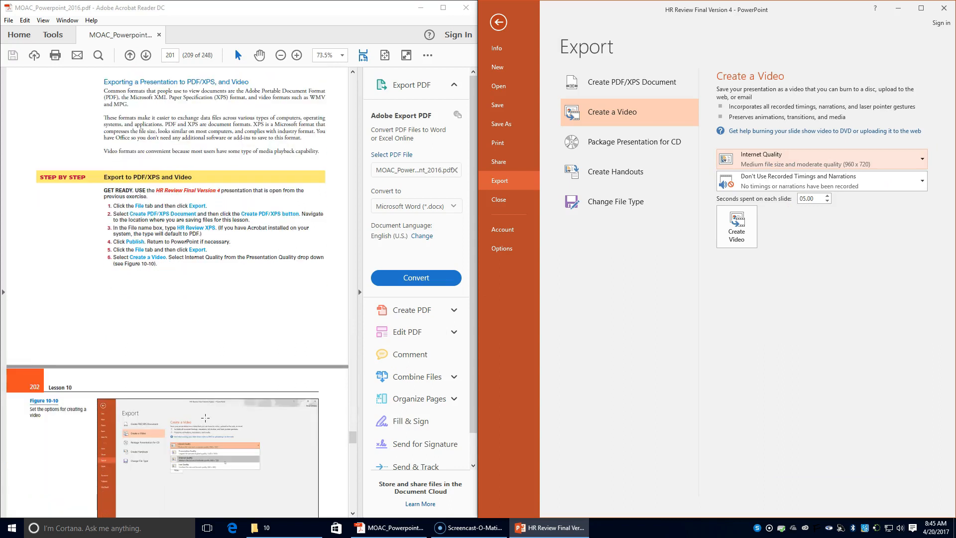
click(739, 224)
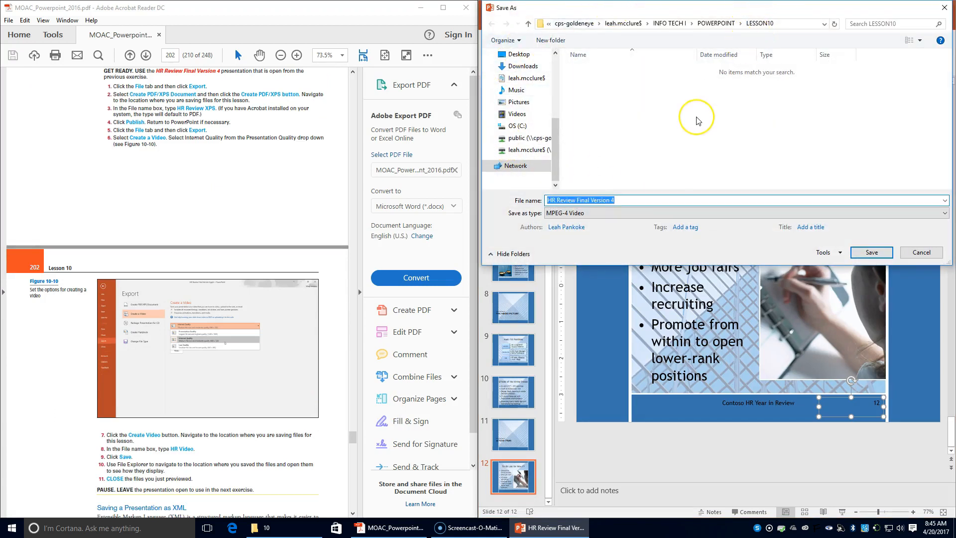
text(HR )
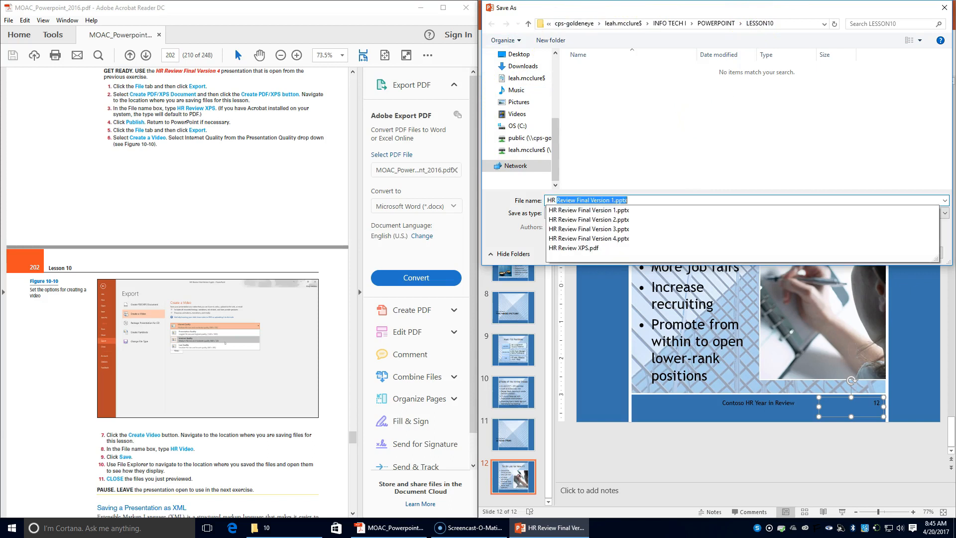
text(Video)
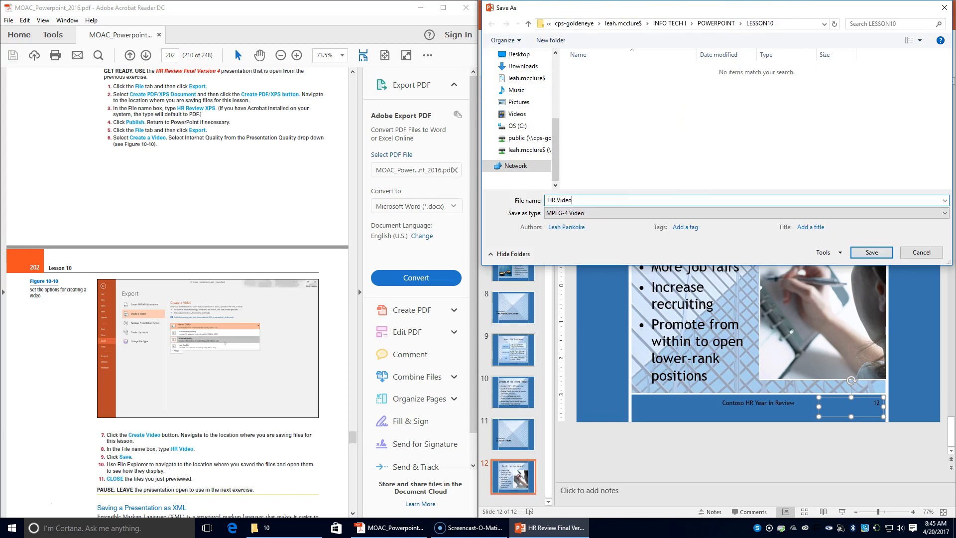
click(872, 253)
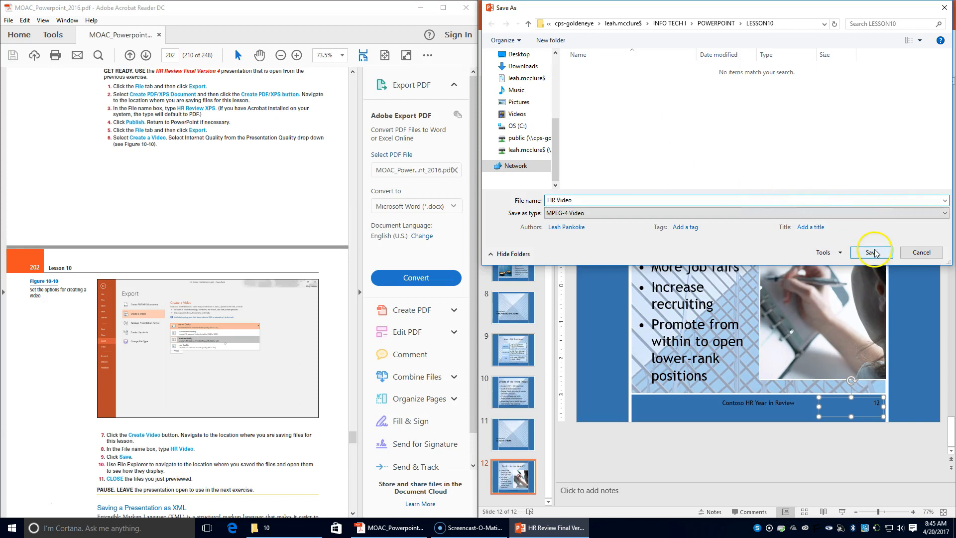